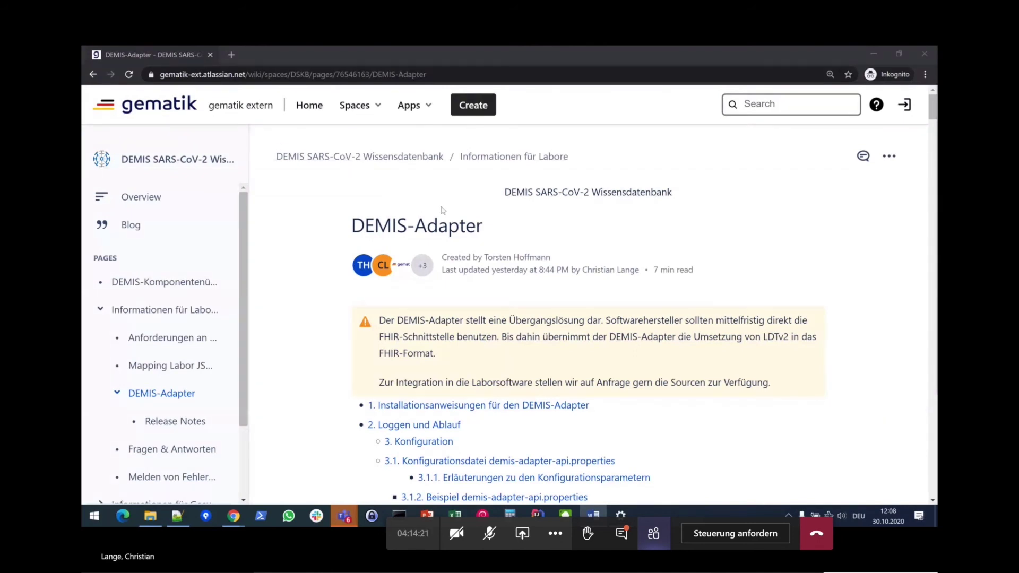
- Read through the DEMIS-Adapter wiki page down to the Konfiguration section with the Demis-Adapter-Configuration-UI.zip download
scroll(507, 216, down, 3)
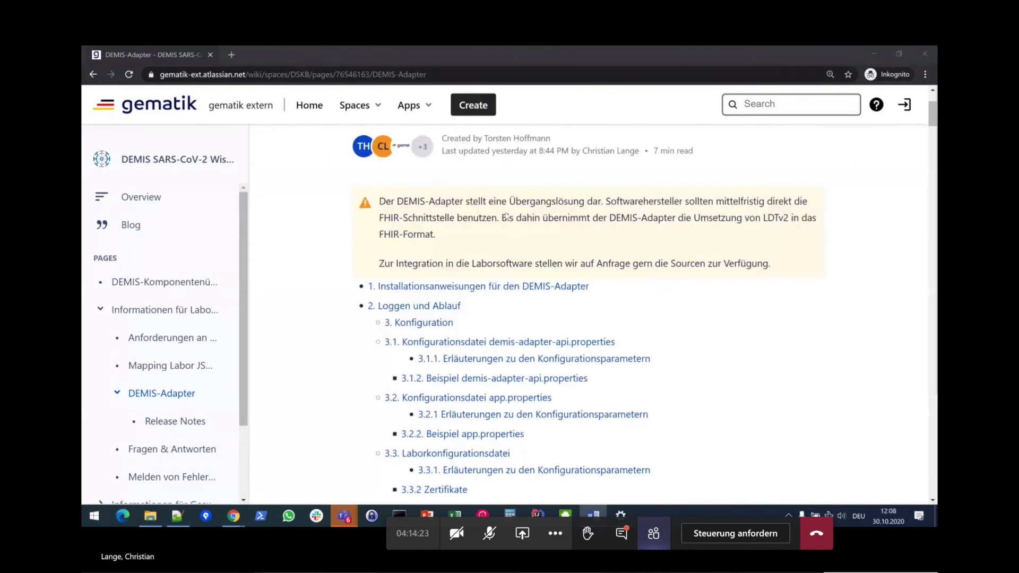
scroll(507, 216, down, 5)
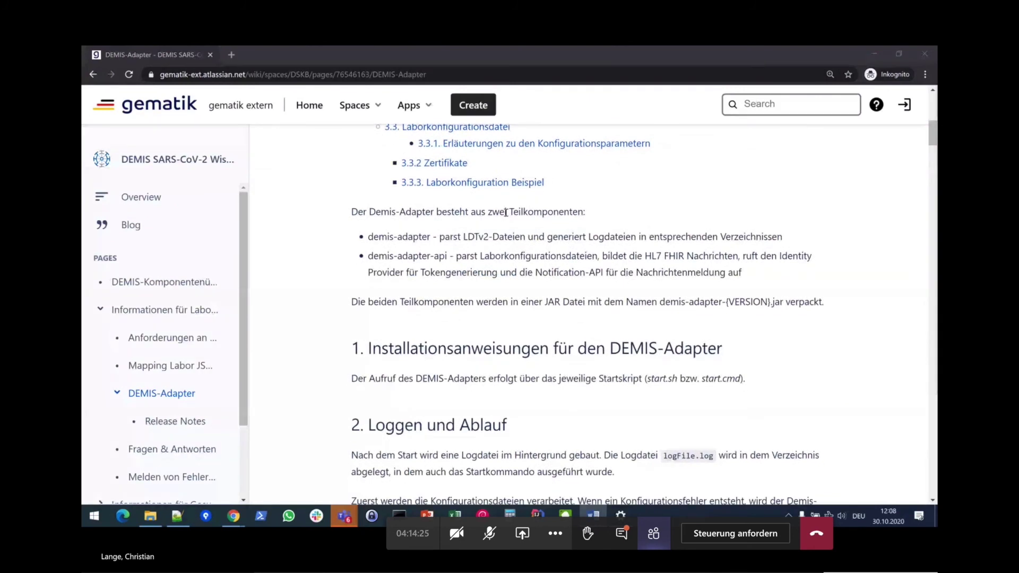
scroll(516, 253, down, 4)
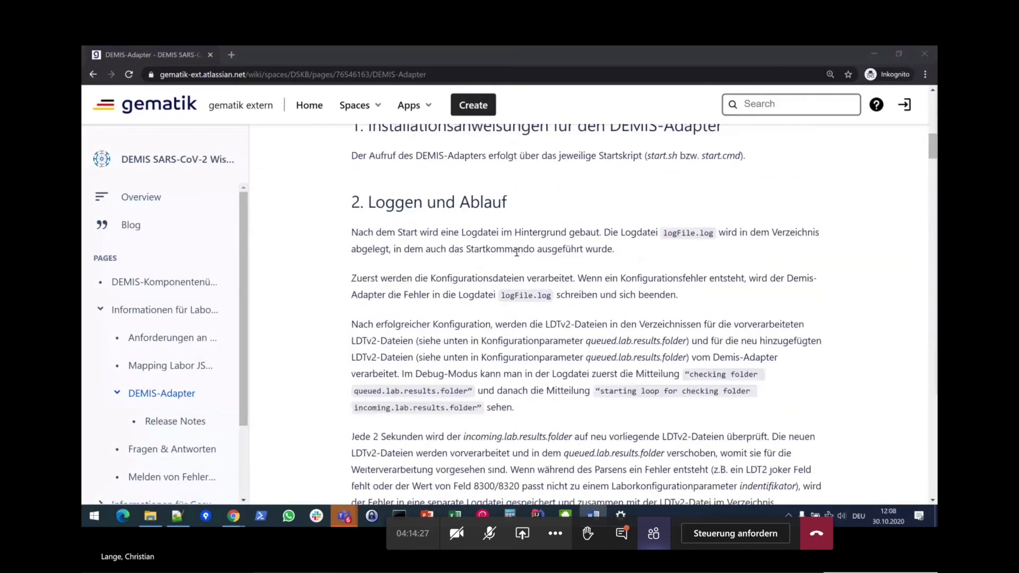
scroll(517, 253, down, 5)
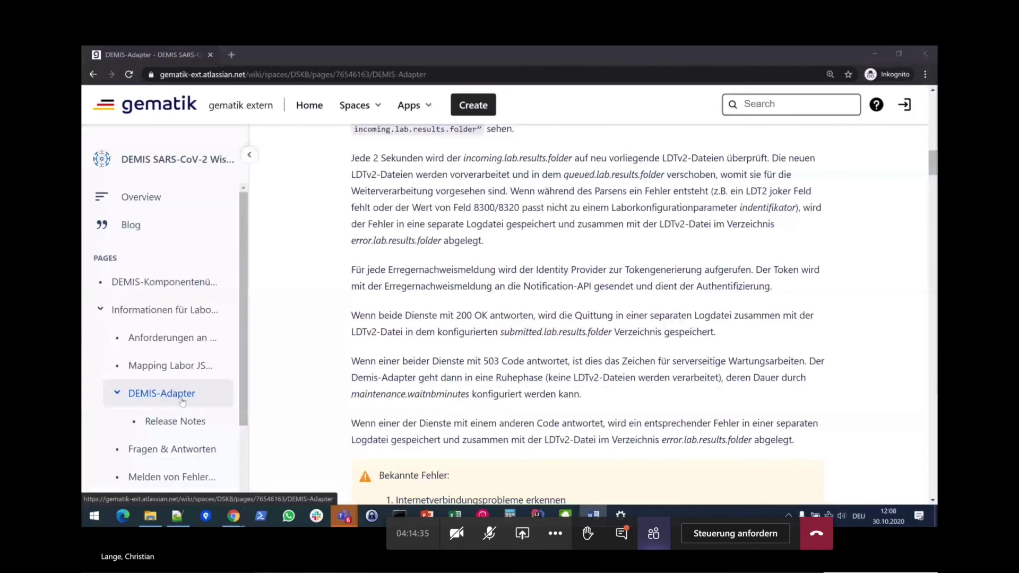
scroll(325, 401, down, 6)
scroll(325, 402, down, 1)
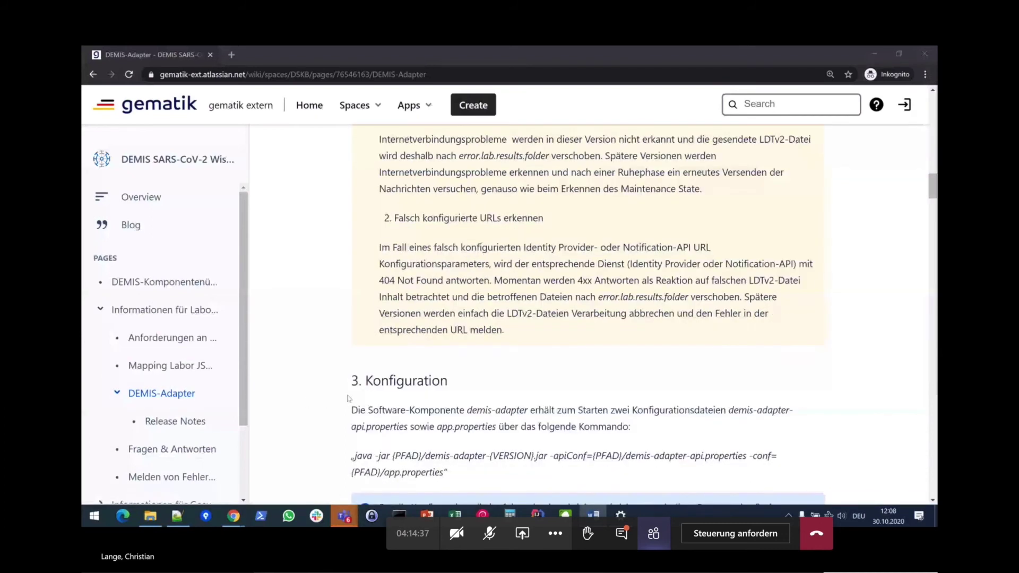
drag(352, 381, 461, 386)
click(461, 386)
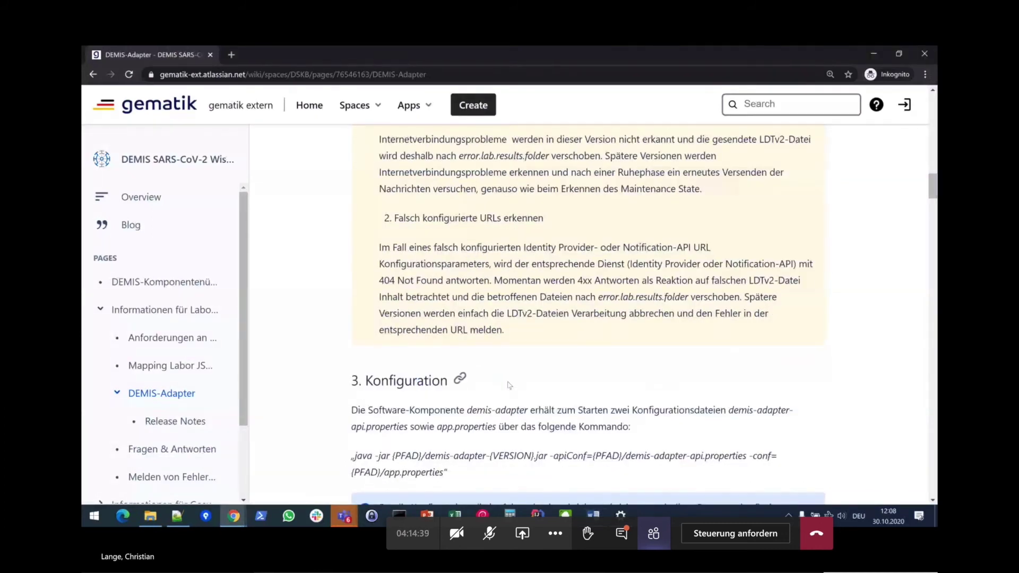
scroll(460, 386, down, 4)
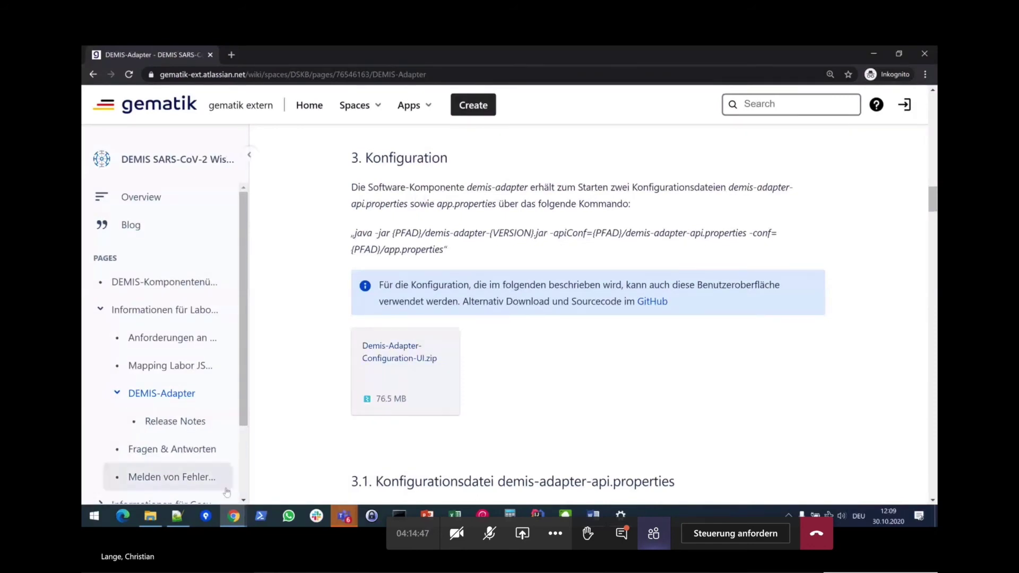
- Switch to File Explorer and extract Demis-Adapter-1.1.0.zip within the Infoveranstaltung folder
click(149, 517)
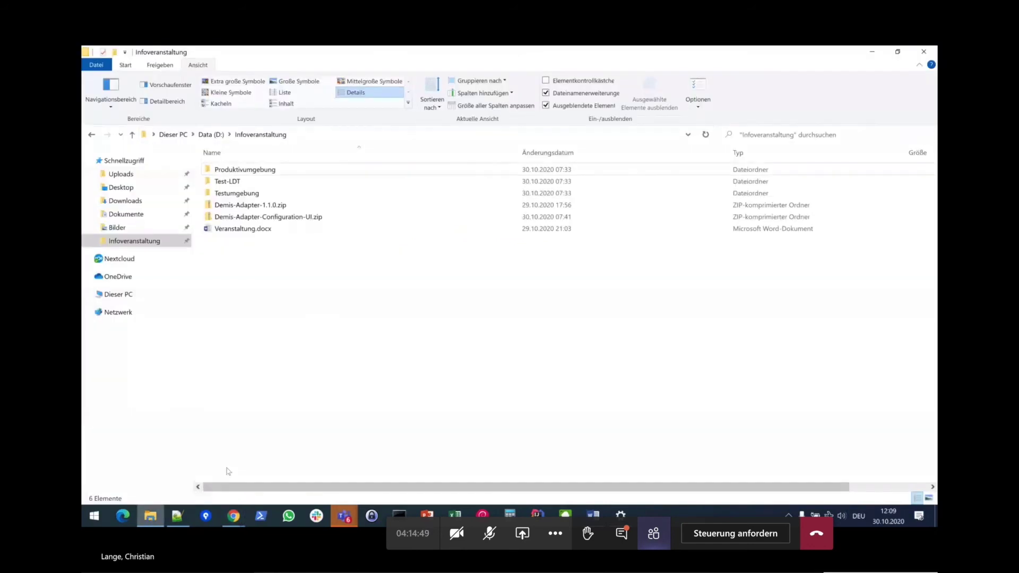
click(276, 217)
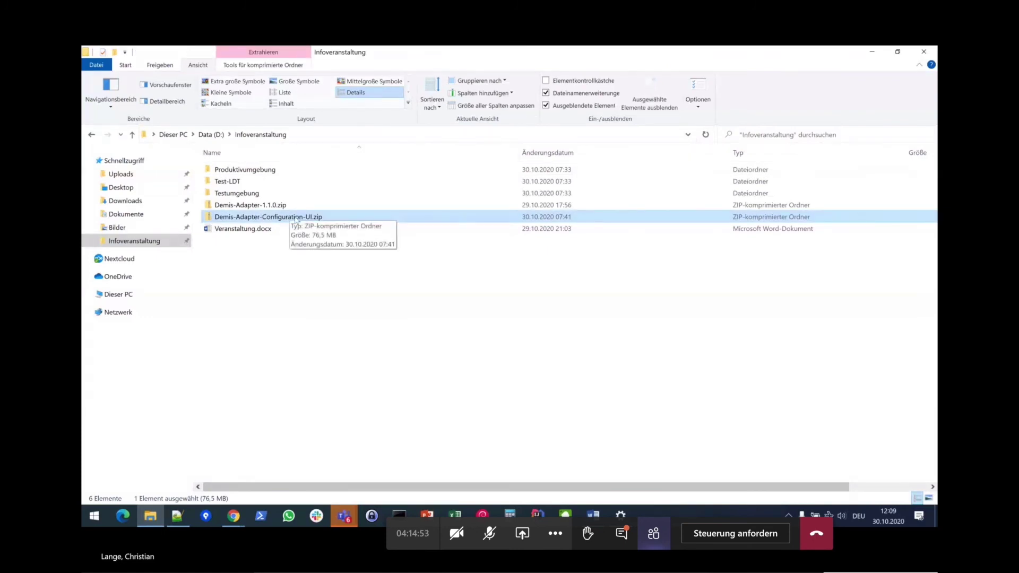
click(265, 208)
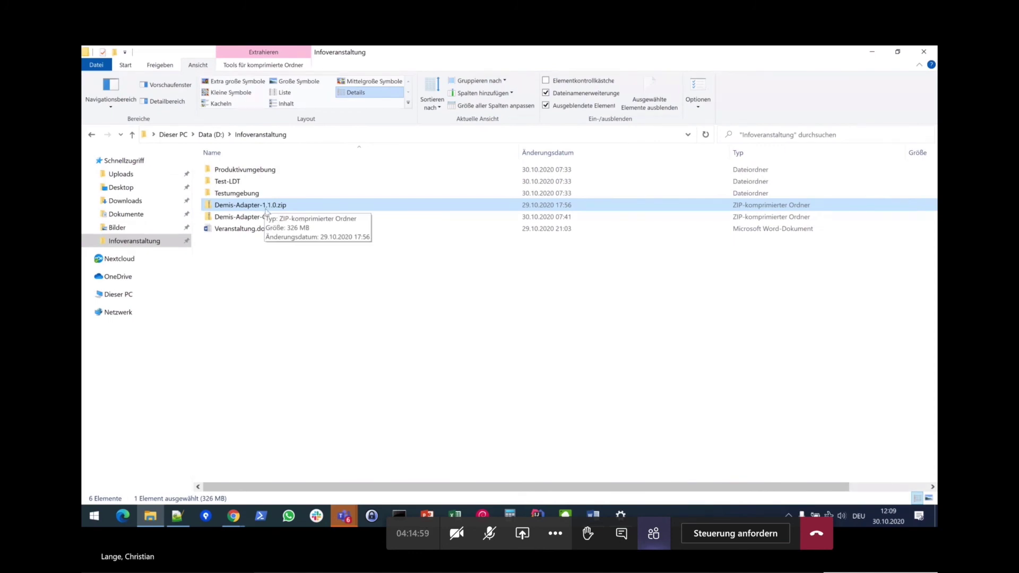
right_click(255, 207)
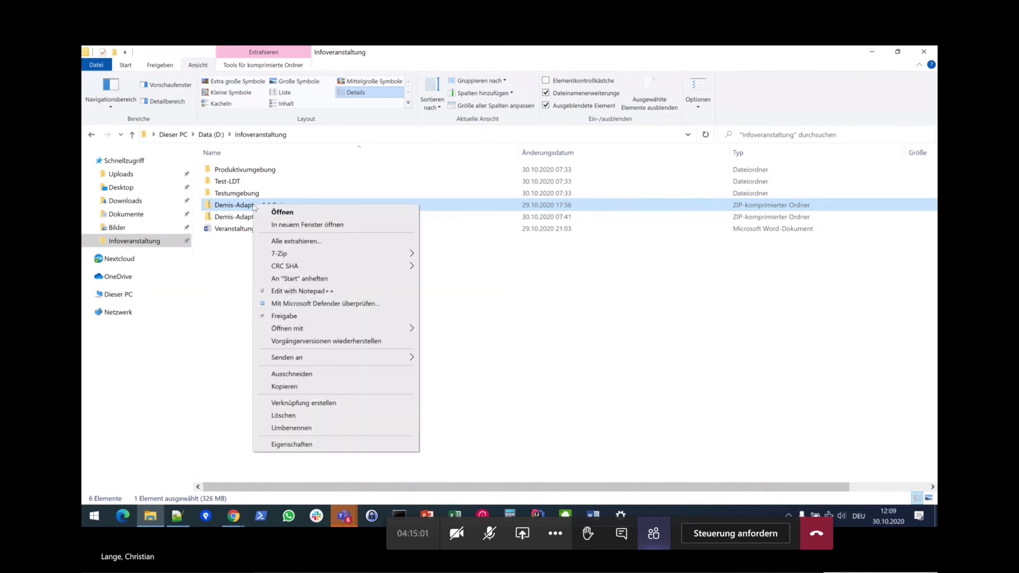
click(295, 241)
click(584, 387)
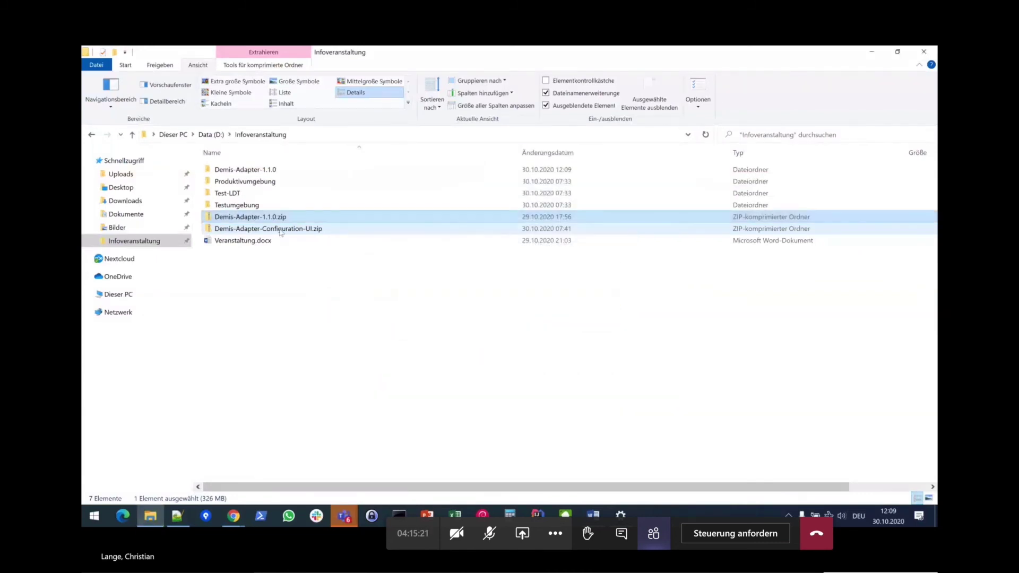
- Extract Demis-Adapter-Configuration-UI.zip to D:\Infoveranstaltung\Demis-Adapter-Configuration-UI
right_click(281, 230)
click(320, 266)
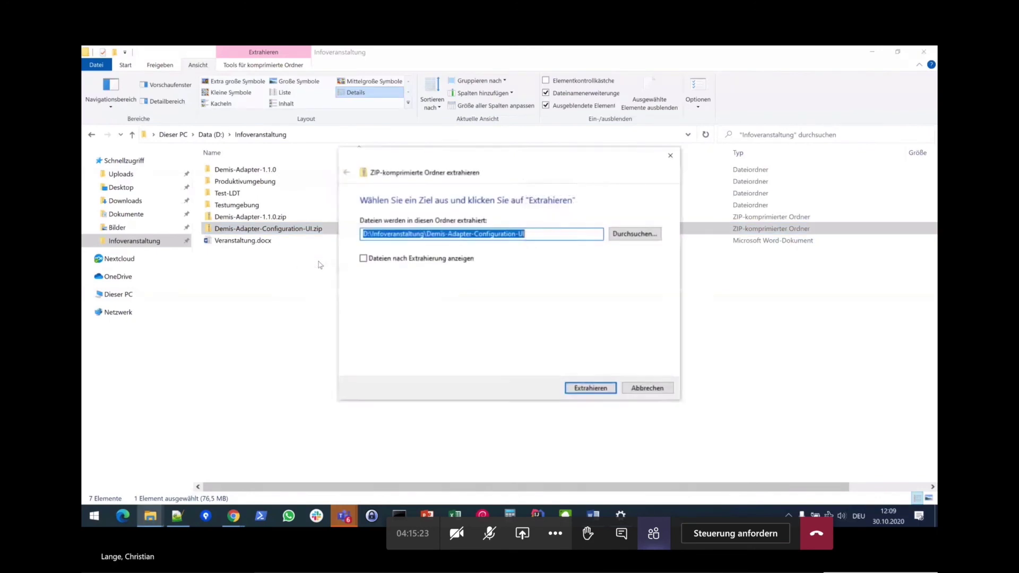
click(603, 391)
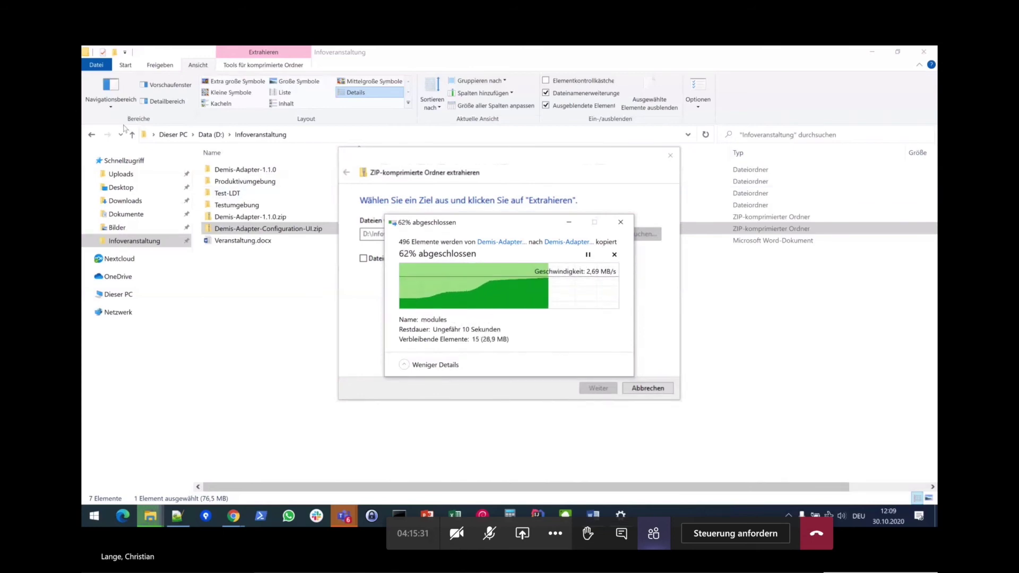
click(366, 360)
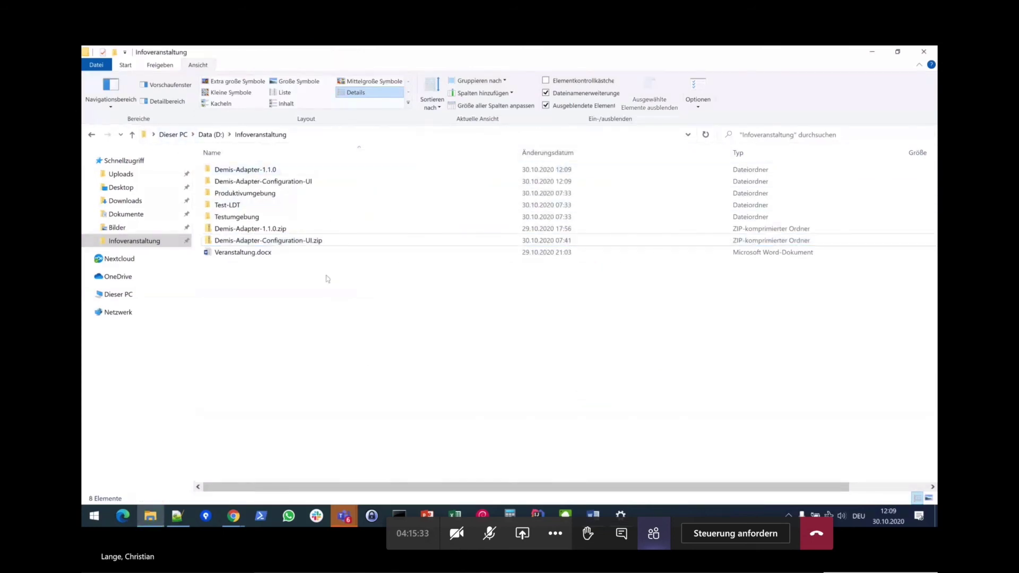
- Launch the DEMIS Adapter-Konfigurator with start.cmd from the extracted Configuration-UI's windows folder and maximize its window
double_click(278, 182)
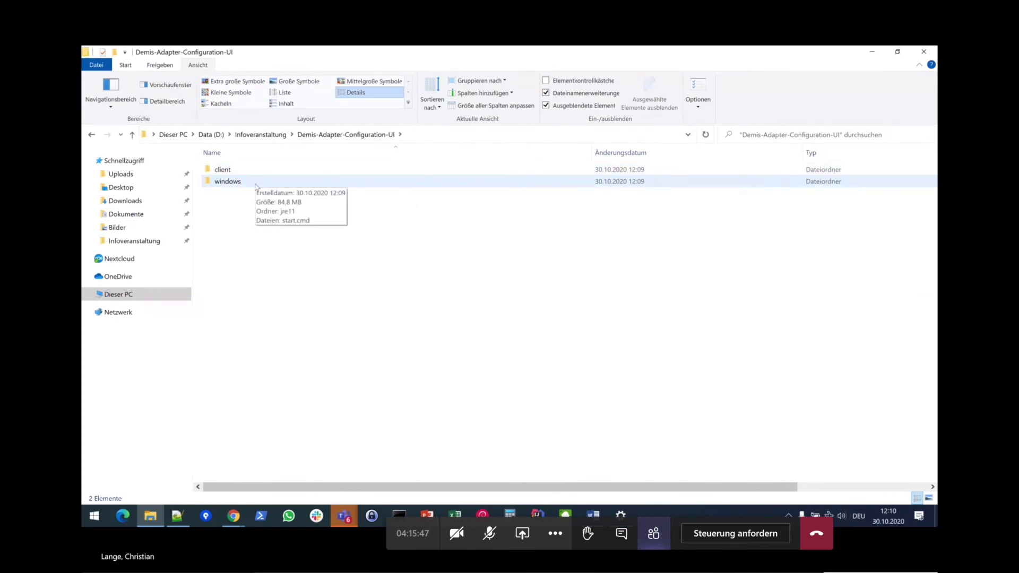
double_click(255, 185)
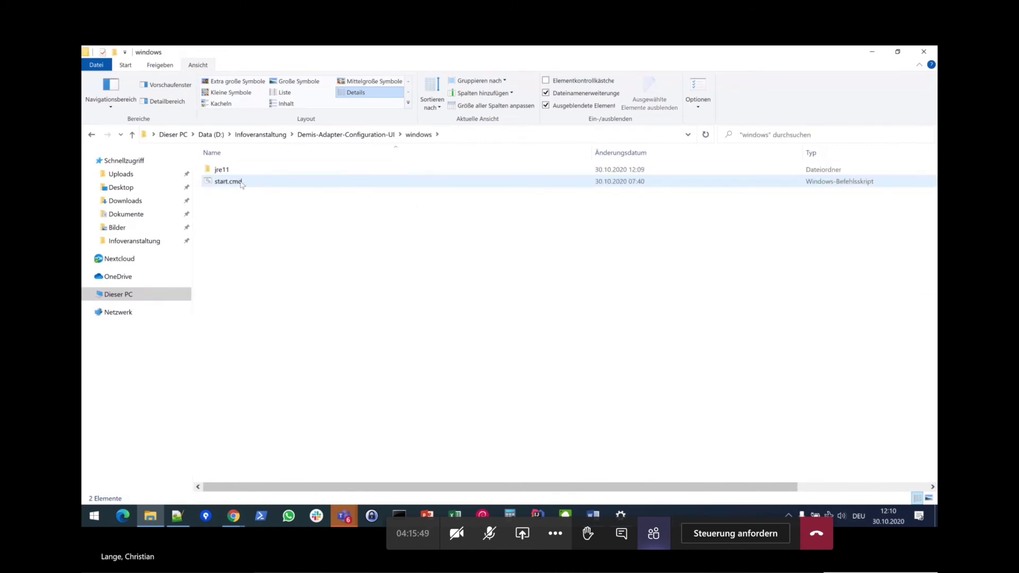
double_click(231, 182)
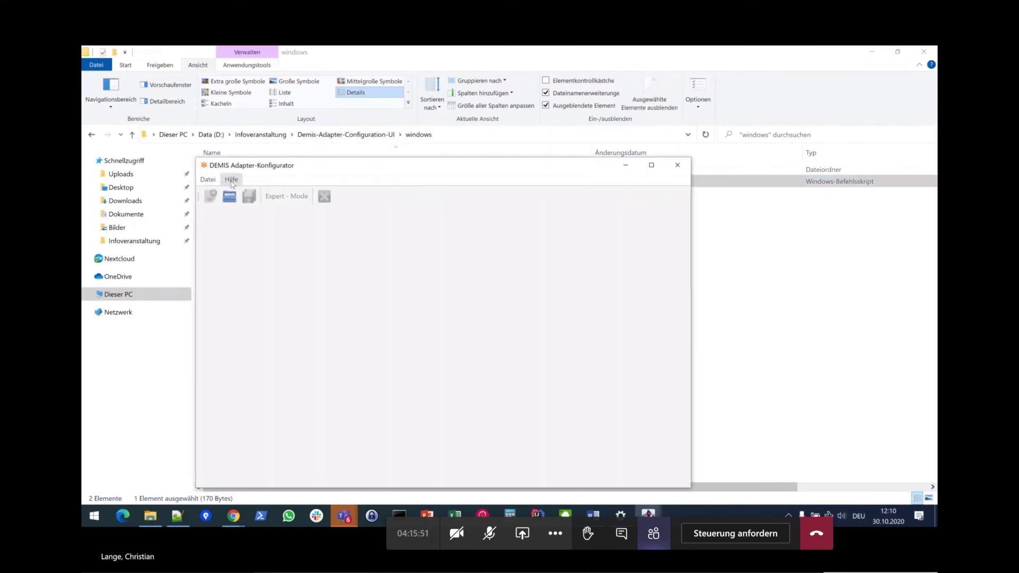
click(651, 165)
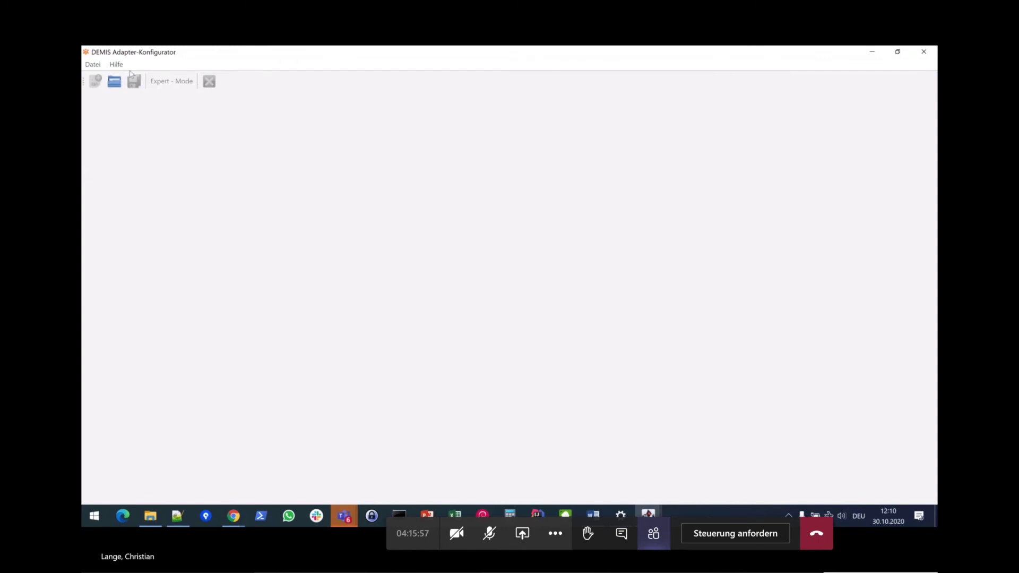
- Look at the configurator's file commands and its DEMIS-Wissensdatenbank help information, and close the help message
click(92, 65)
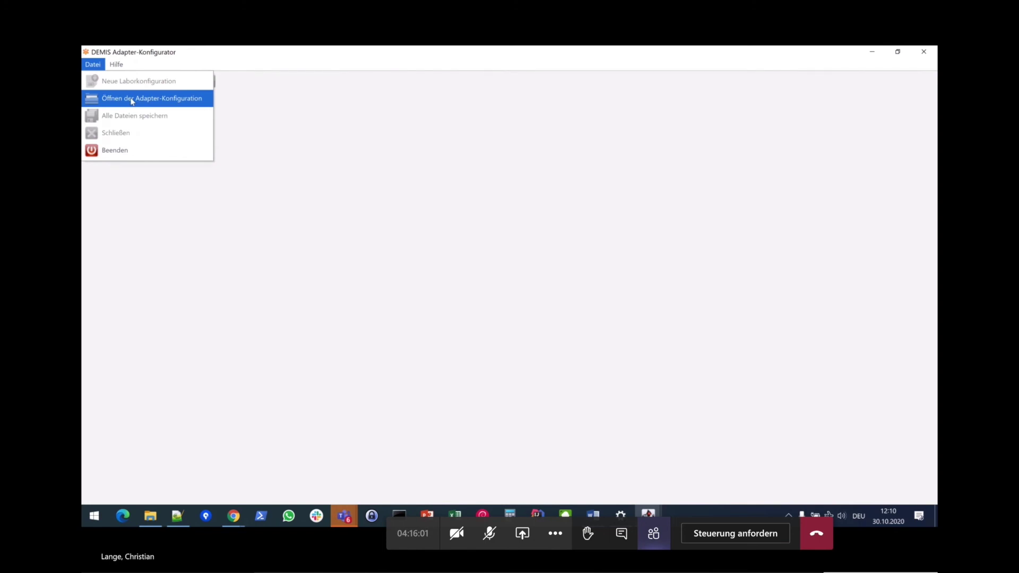
mouse_move(121, 67)
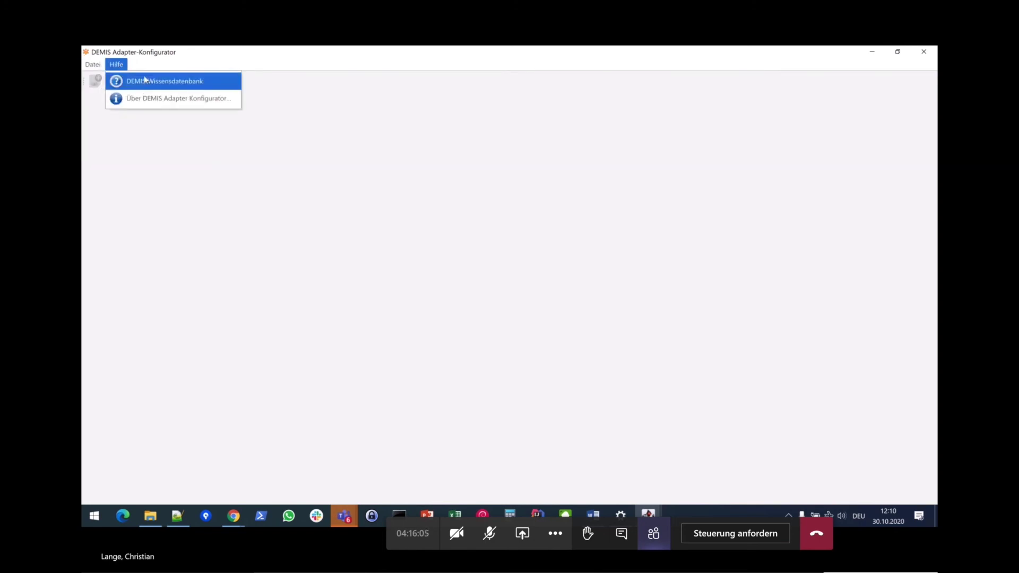
click(179, 87)
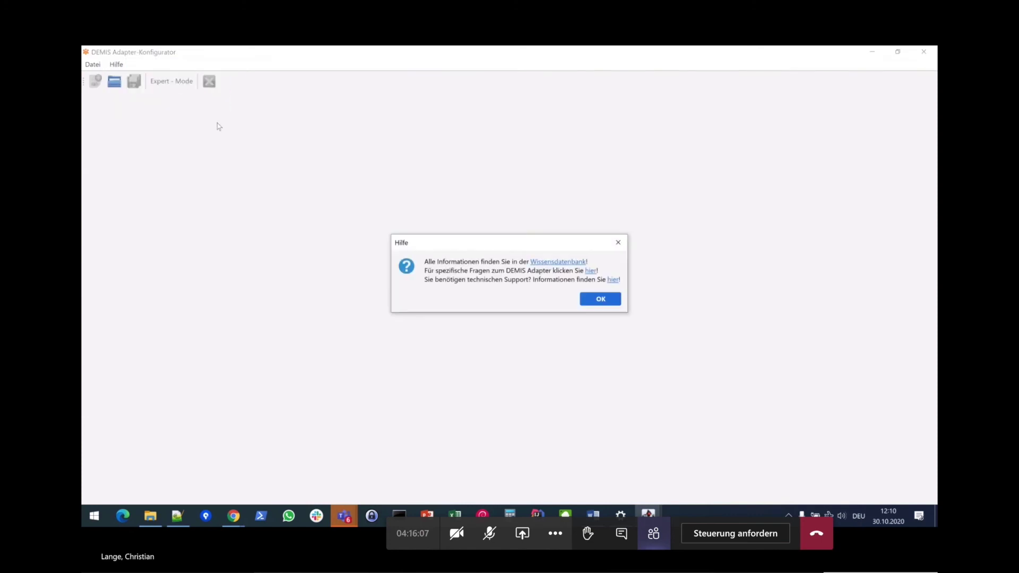
click(597, 300)
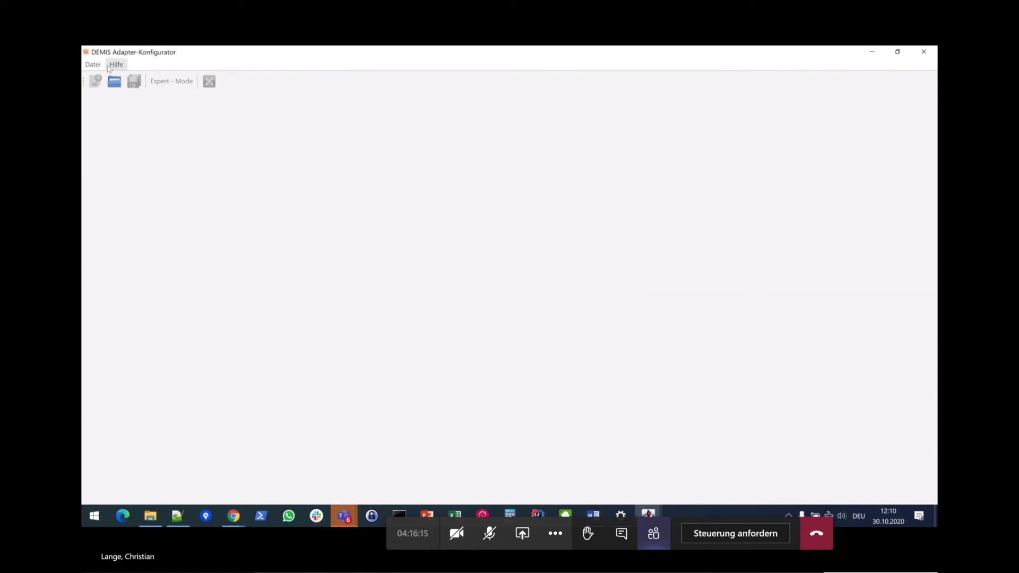
- Open the adapter configuration from the main folder D:\Infoveranstaltung\Demis-Adapter-1.1.0
click(90, 66)
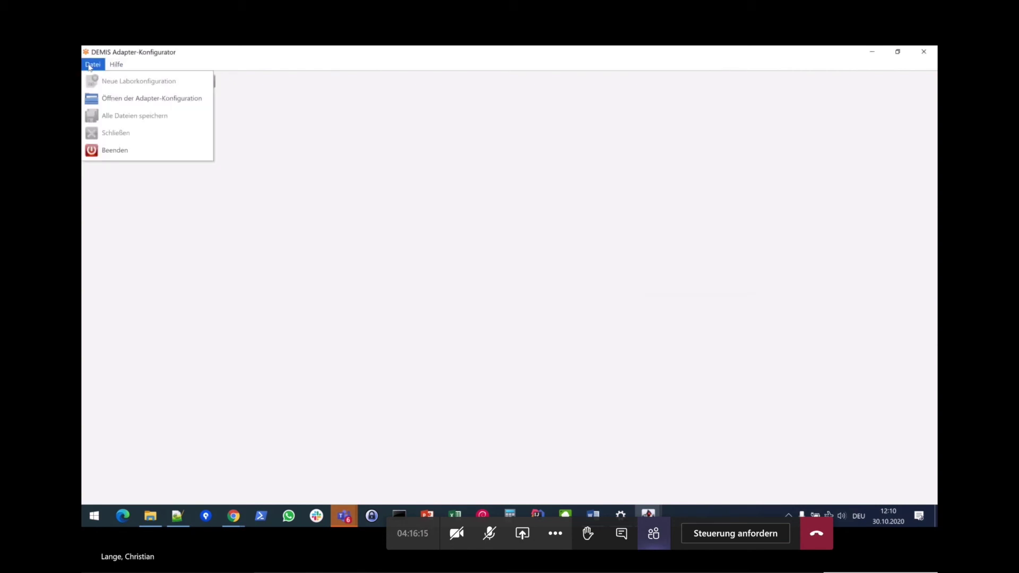
click(109, 99)
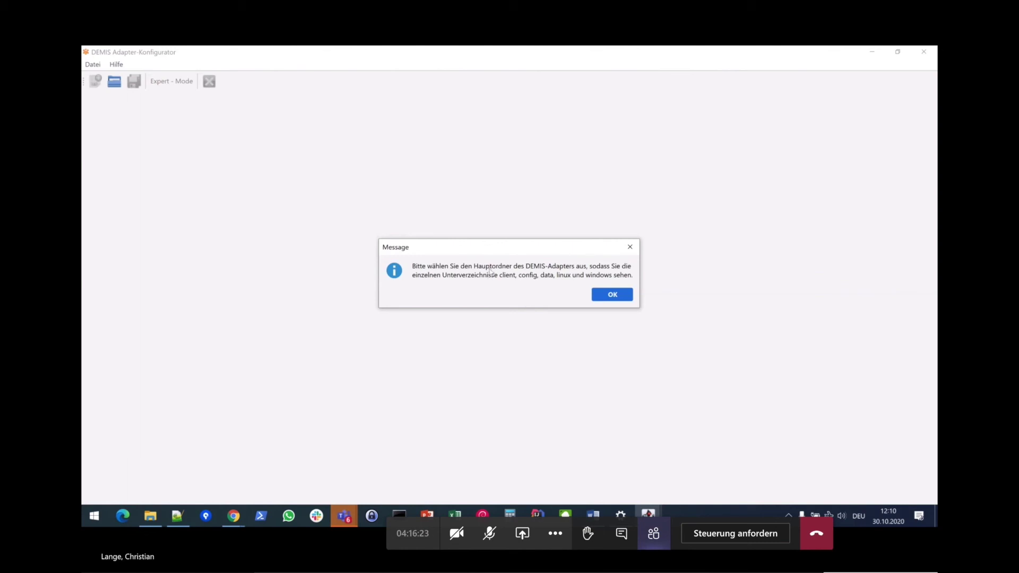
click(611, 296)
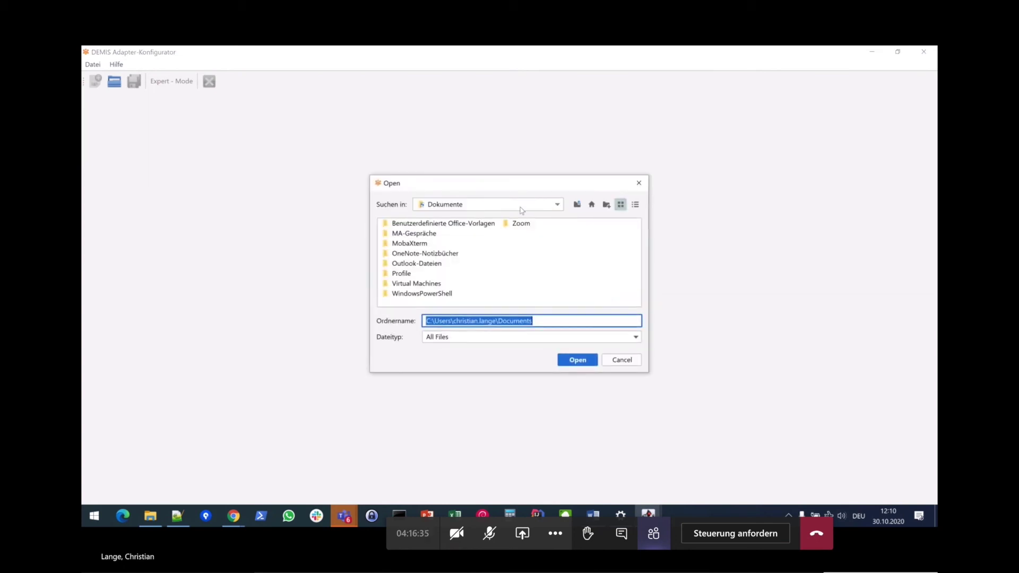
click(557, 205)
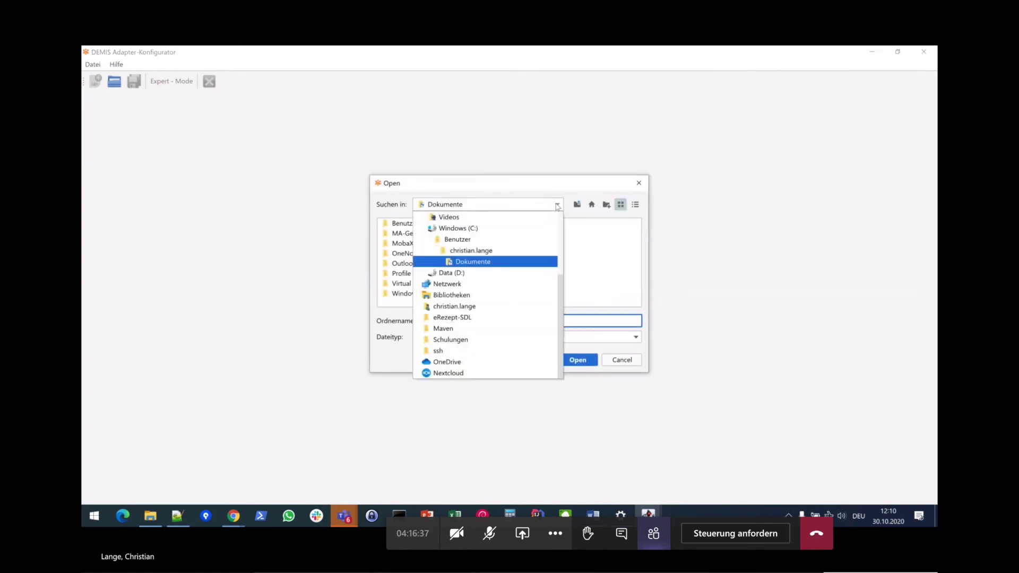
click(470, 274)
double_click(494, 224)
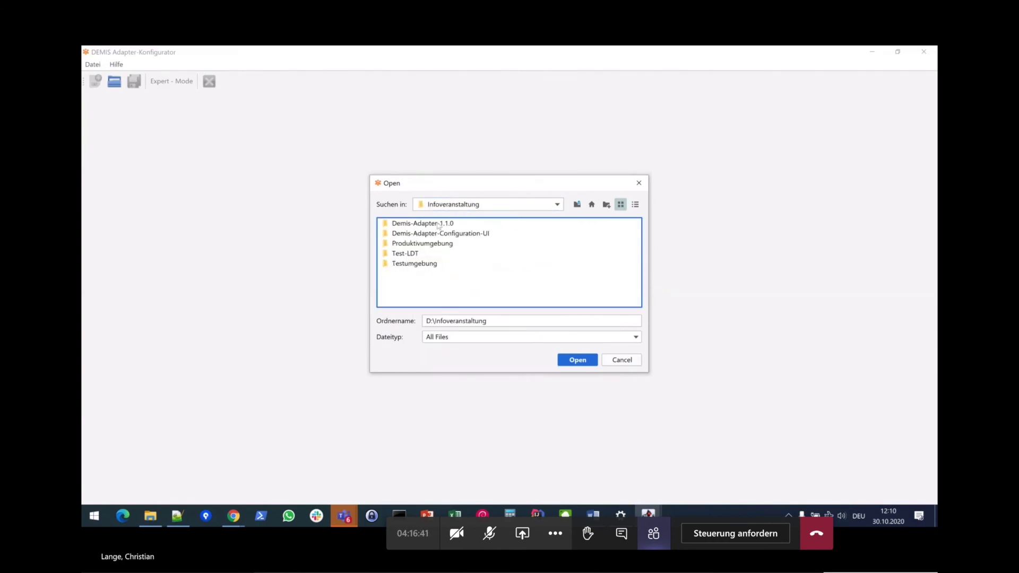
click(424, 225)
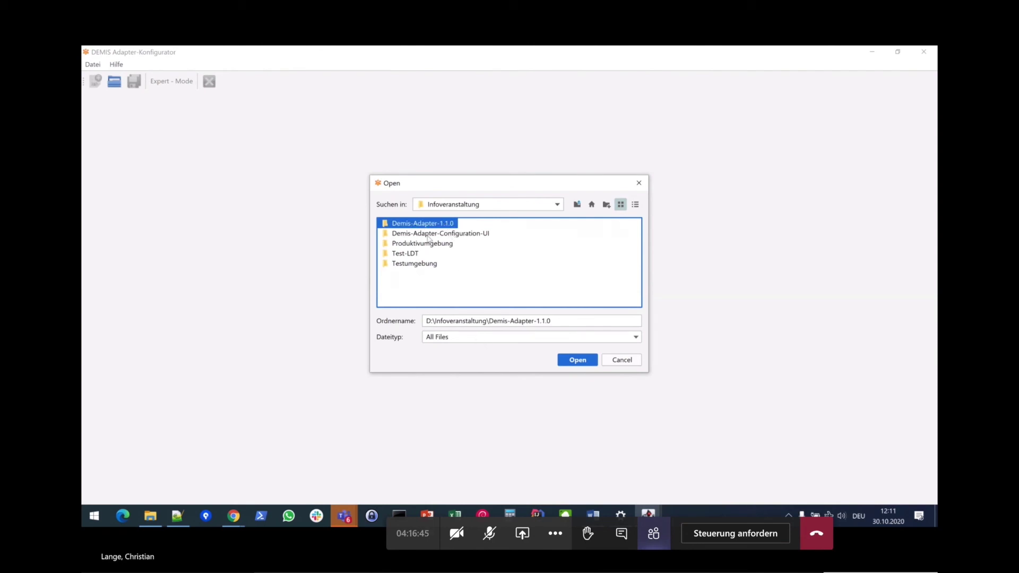
click(565, 362)
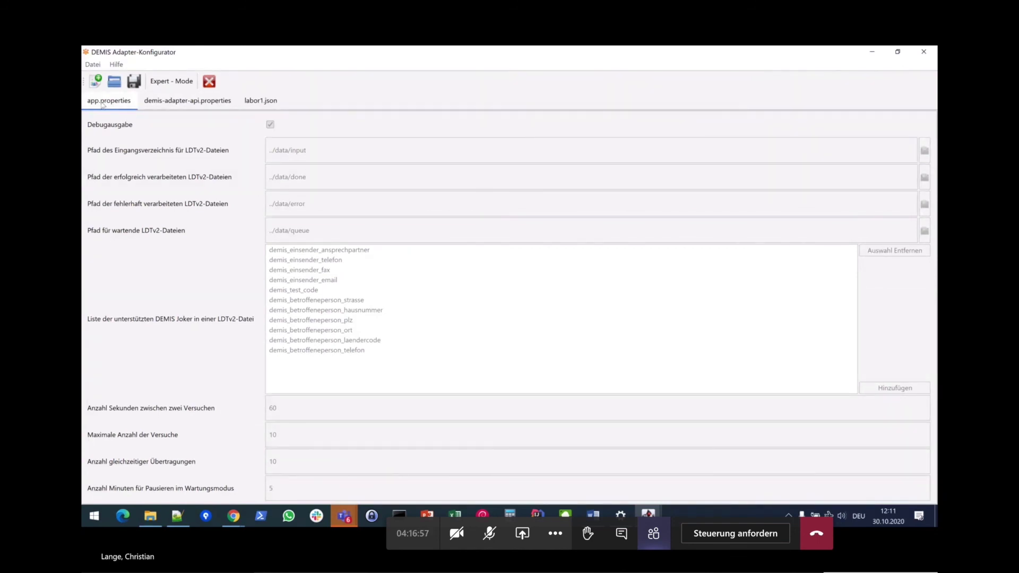
- Review the settings of demis-adapter-api.properties, labor1.json and app.properties, including app.properties with Expert-Mode switched on and off again
click(198, 103)
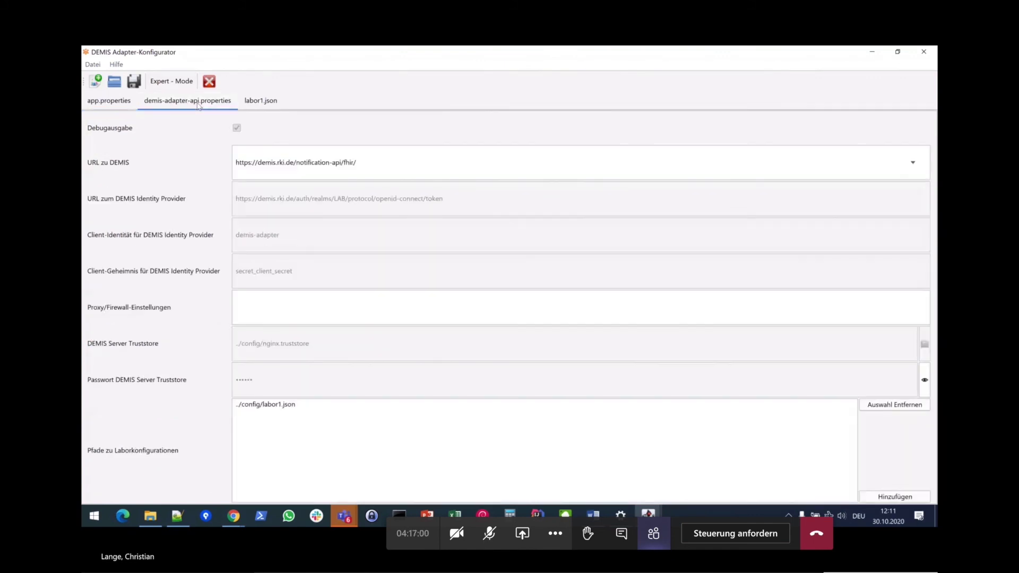
click(274, 104)
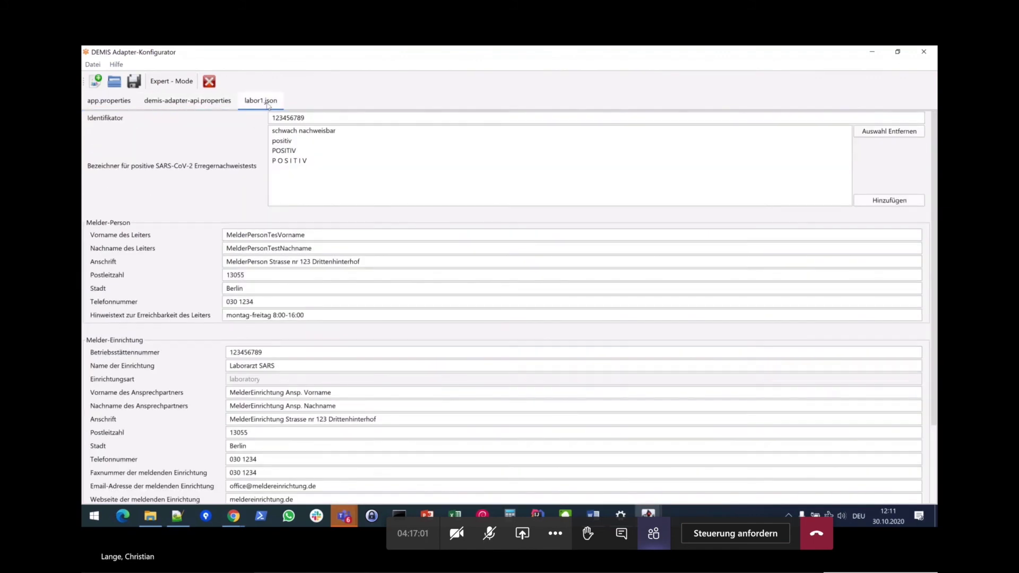
click(126, 106)
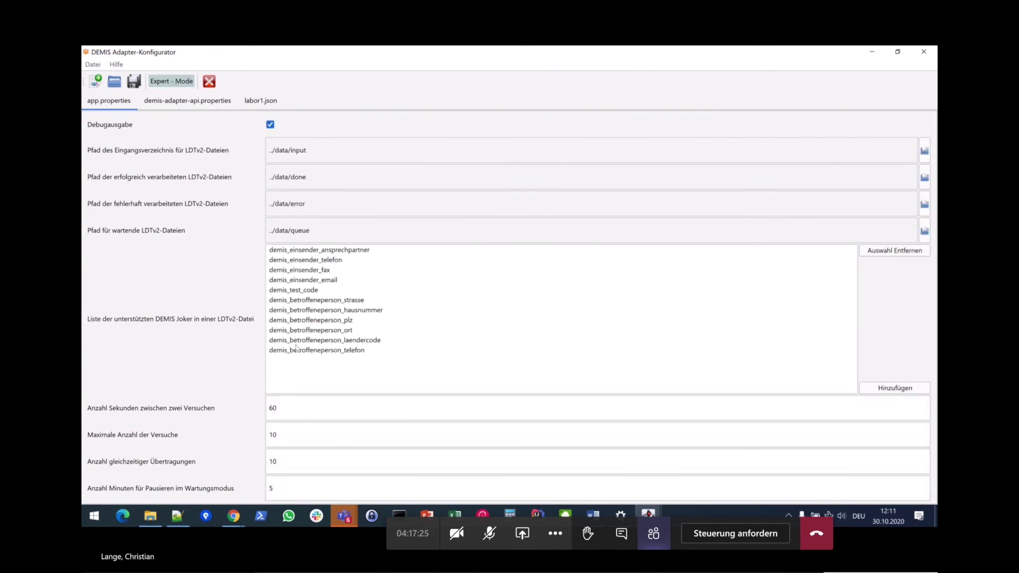
click(171, 82)
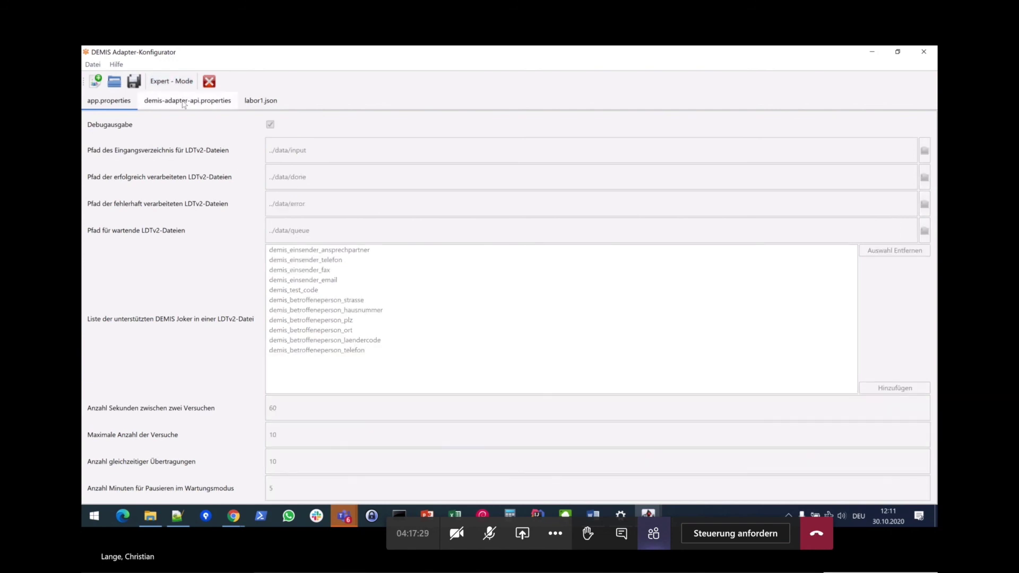
click(185, 102)
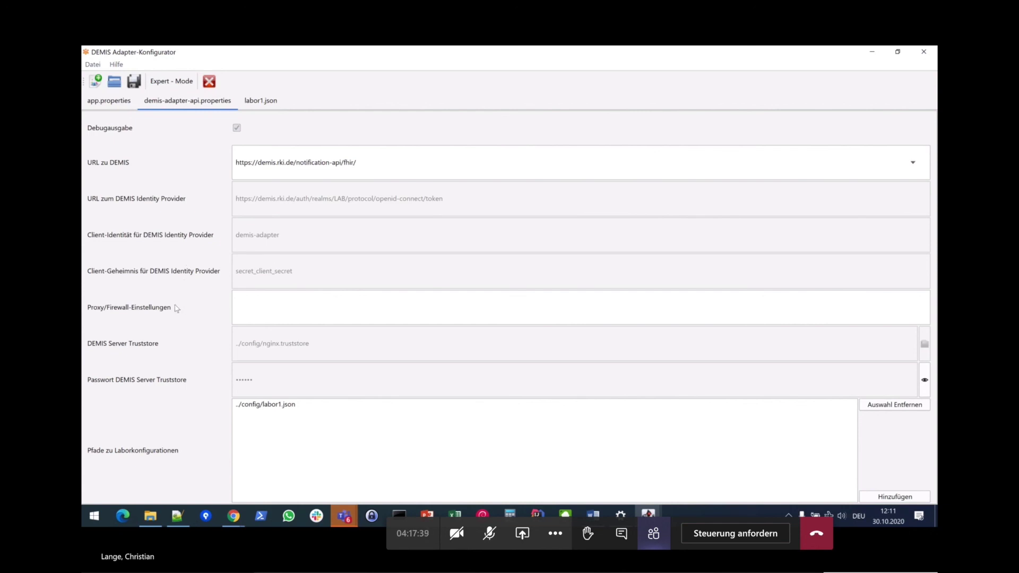
- Review the field explanations in demis-adapter-api.properties, from the proxy settings to the DEMIS URL, and the selectable DEMIS URLs
mouse_move(177, 308)
mouse_move(144, 308)
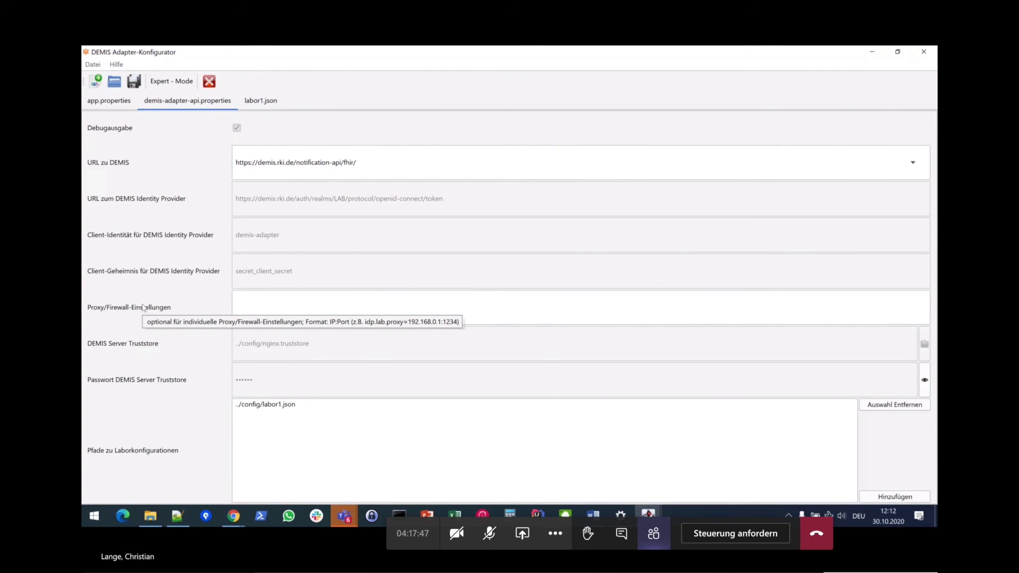
mouse_move(149, 278)
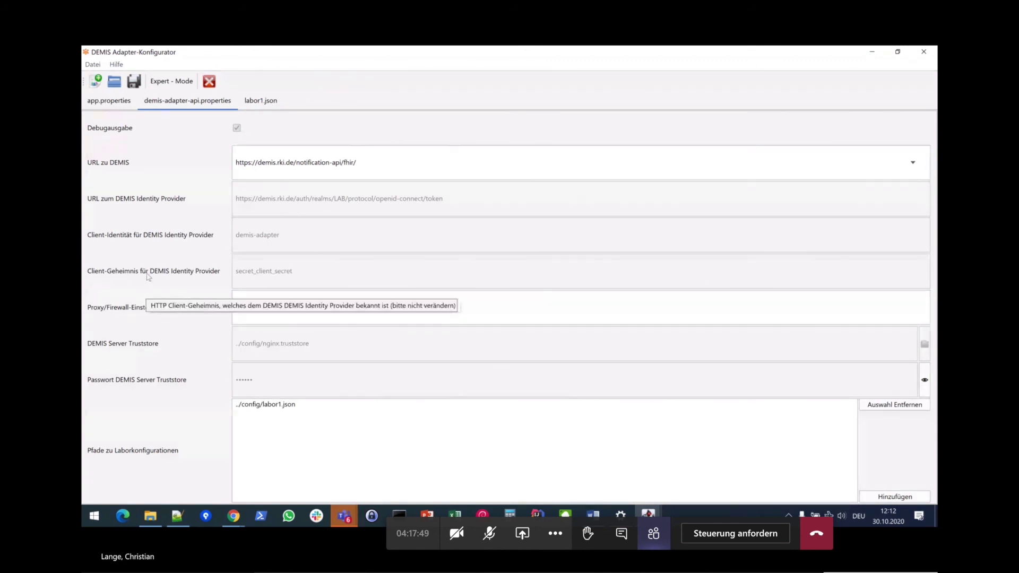
mouse_move(149, 240)
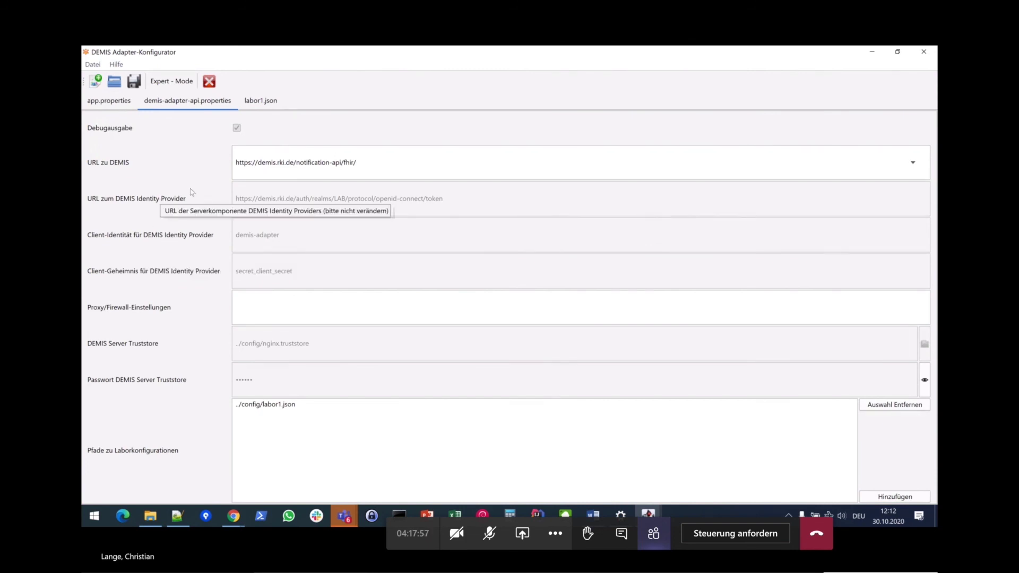
mouse_move(116, 172)
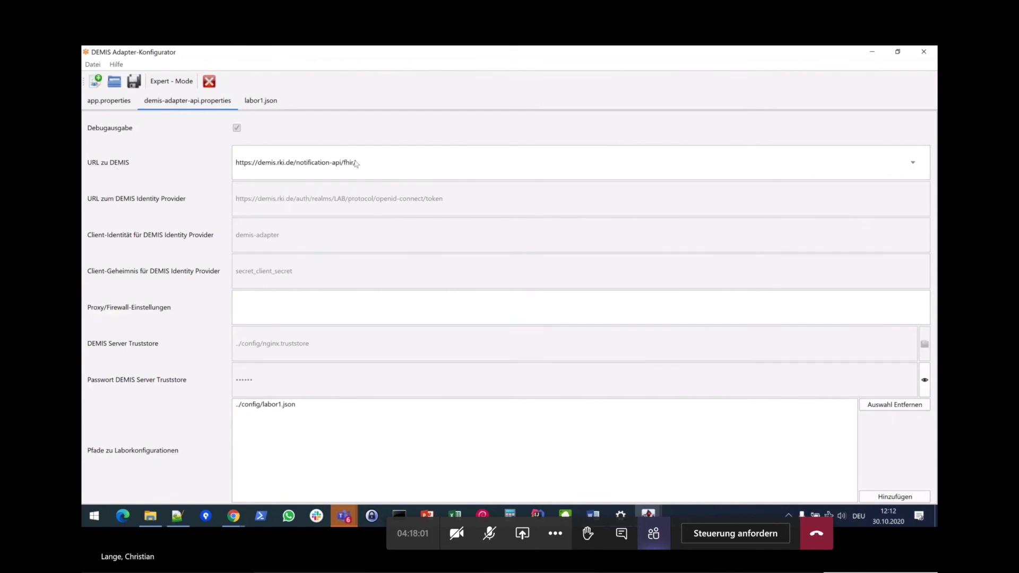
click(328, 167)
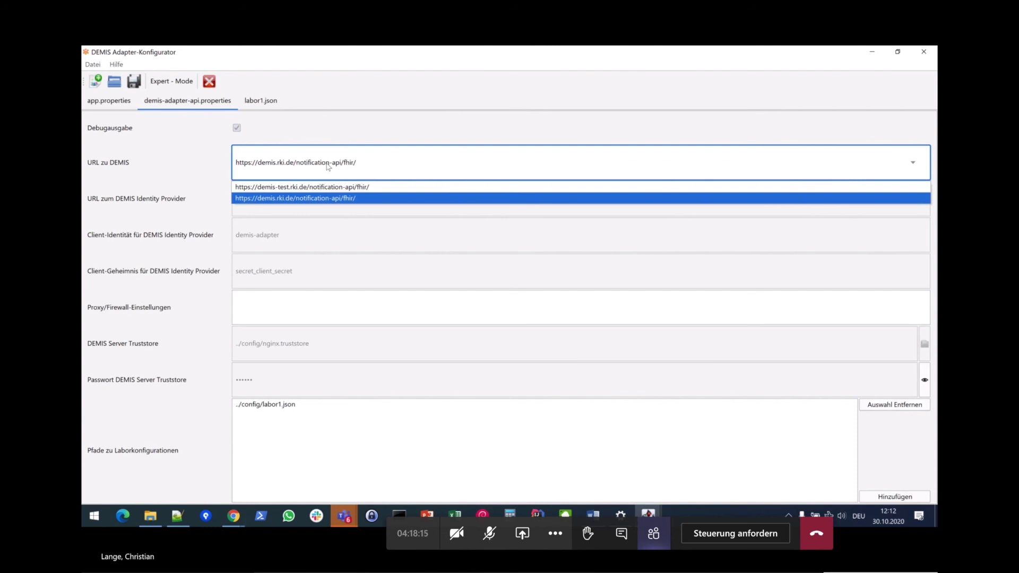
click(298, 241)
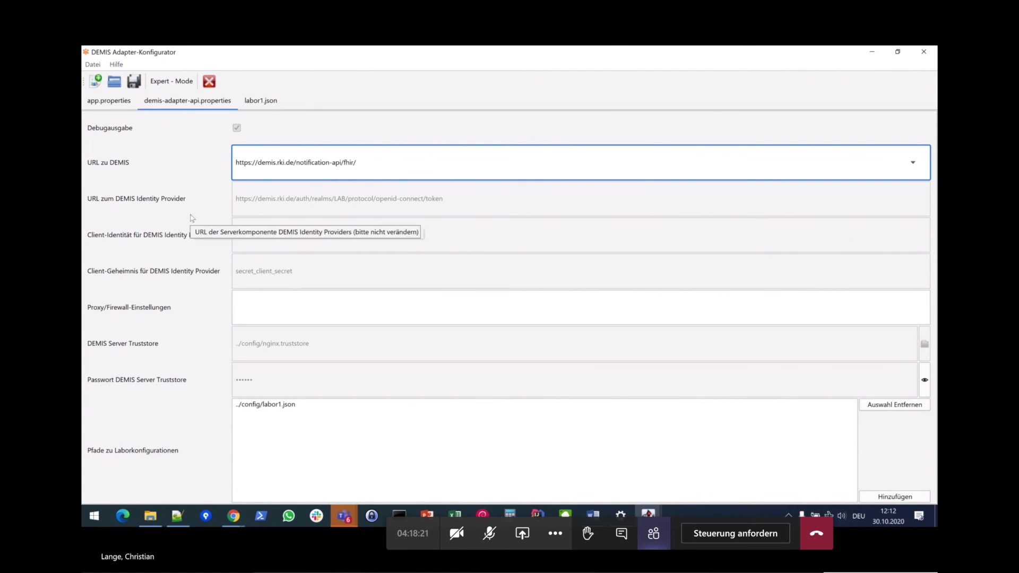
- Review labor1.json's positive-result labels, Melder-Person and Melder-Einrichtung details, and Identity Provider section
click(259, 104)
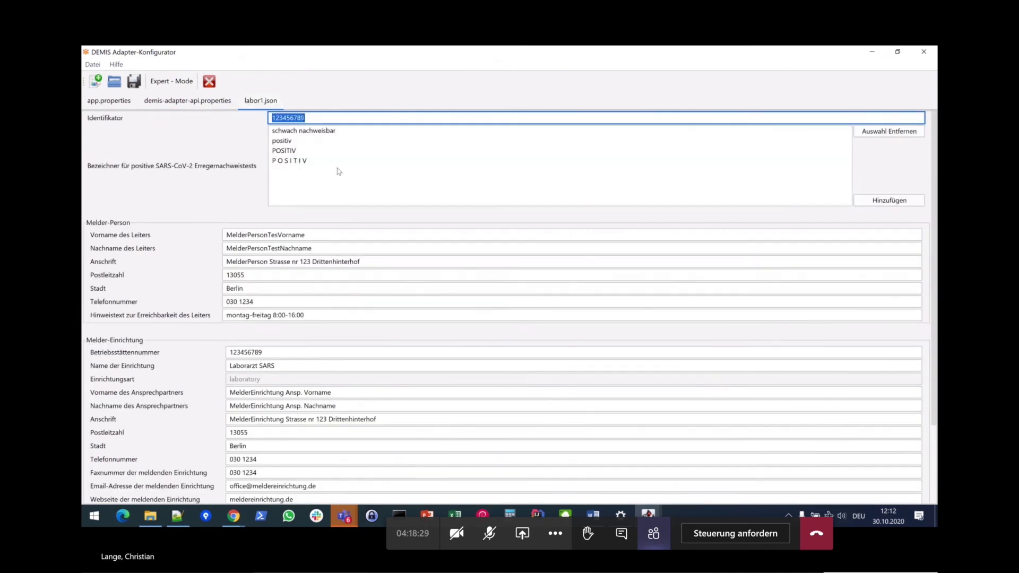
click(306, 190)
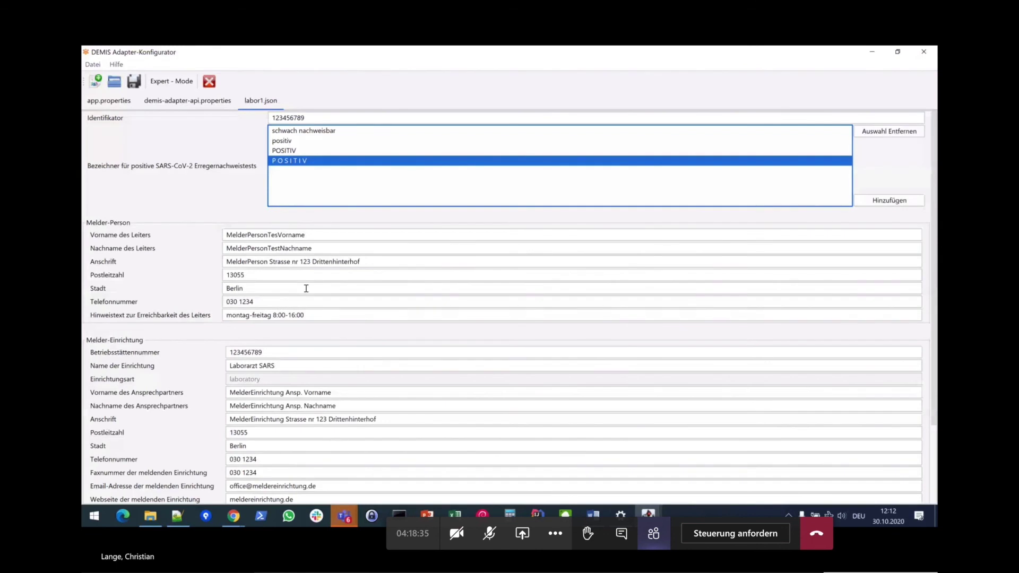
scroll(344, 276, down, 3)
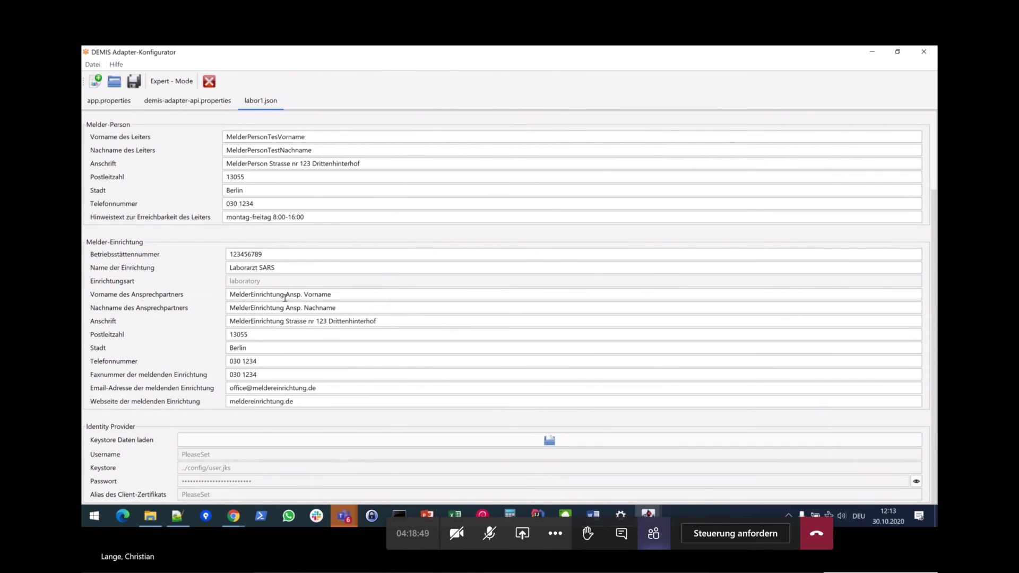
- Copy the DEMIS-Test-Prod .p12 certificate from the Produktivumgebung folder into the config folder of Demis-Adapter-1.1.0 in File Explorer
click(871, 53)
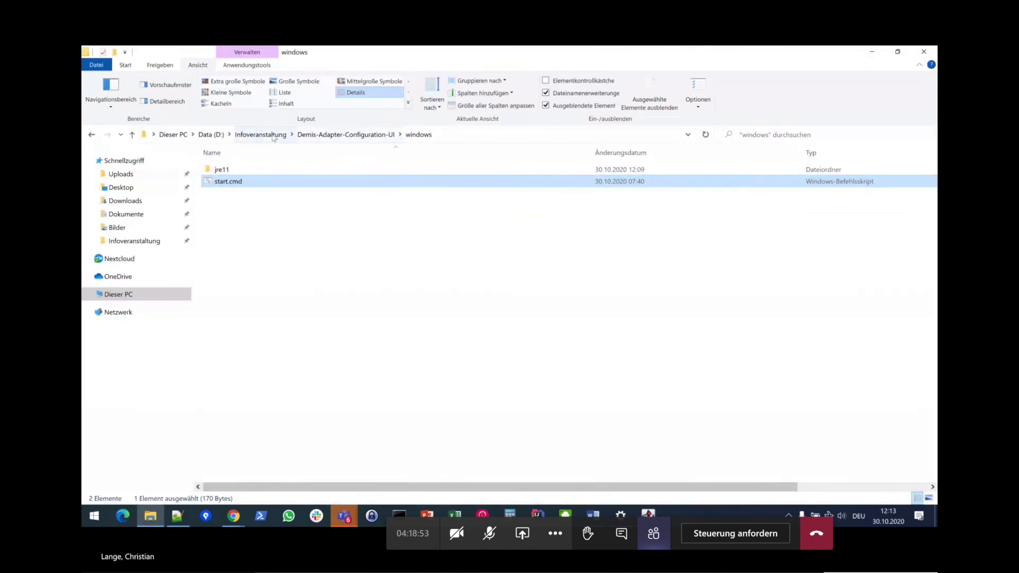
click(273, 136)
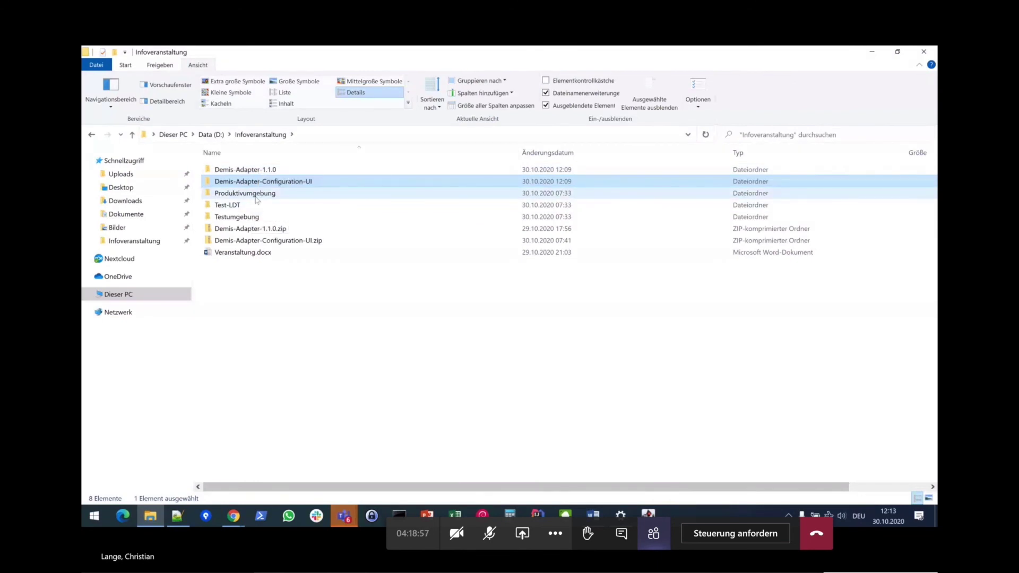
double_click(257, 194)
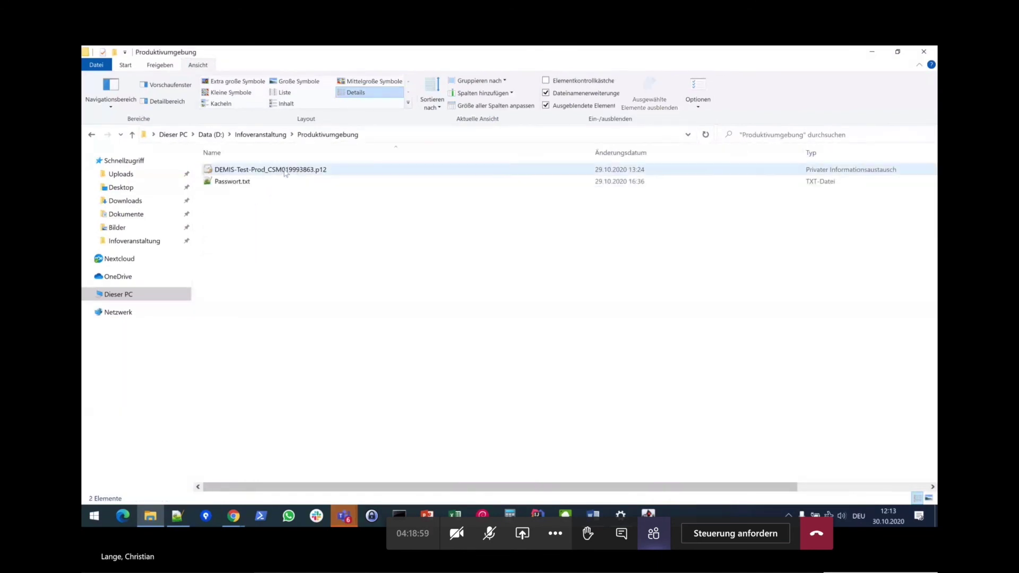
click(285, 170)
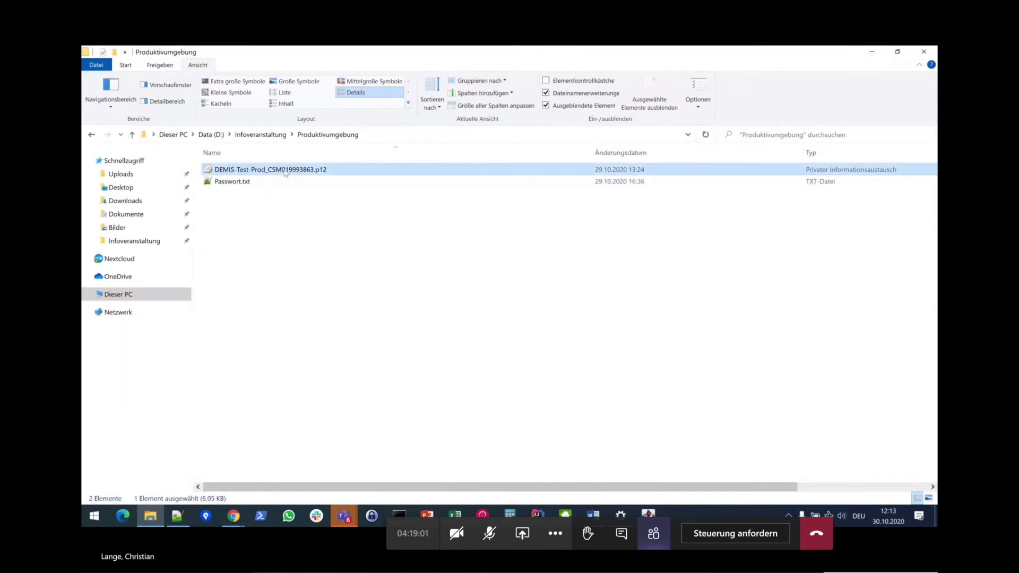
click(247, 136)
click(237, 169)
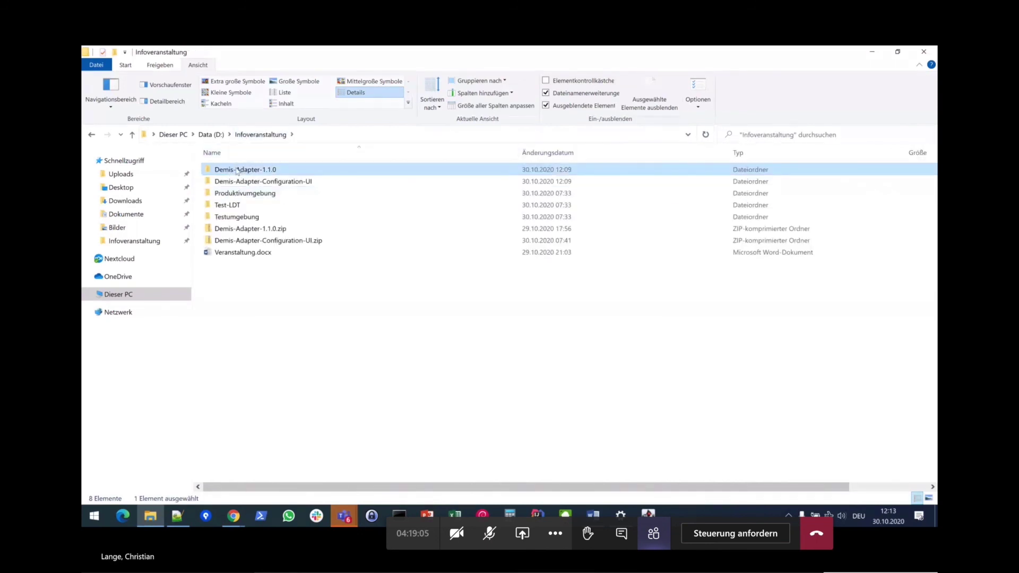
double_click(237, 170)
double_click(240, 181)
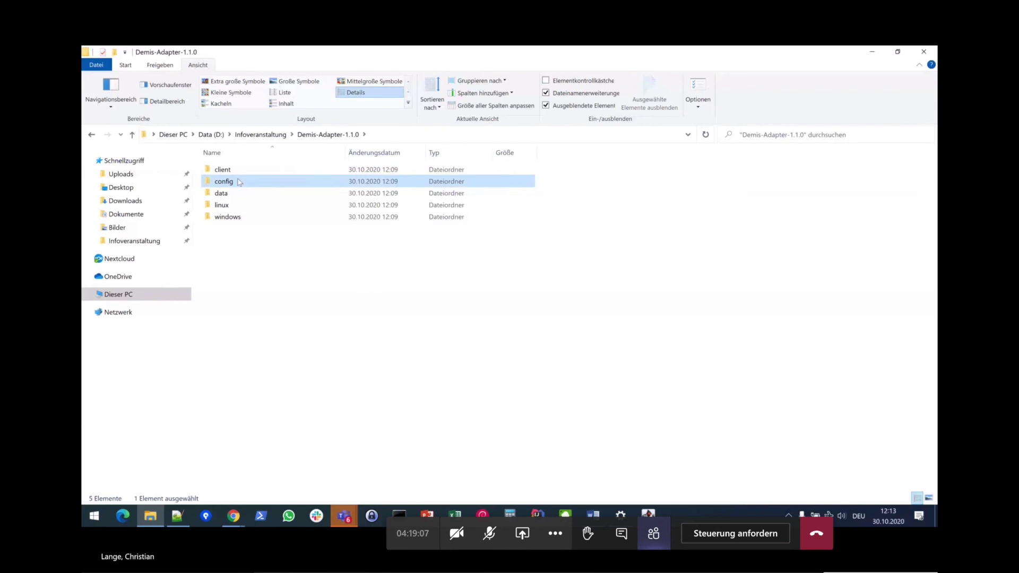
key(ctrl+v)
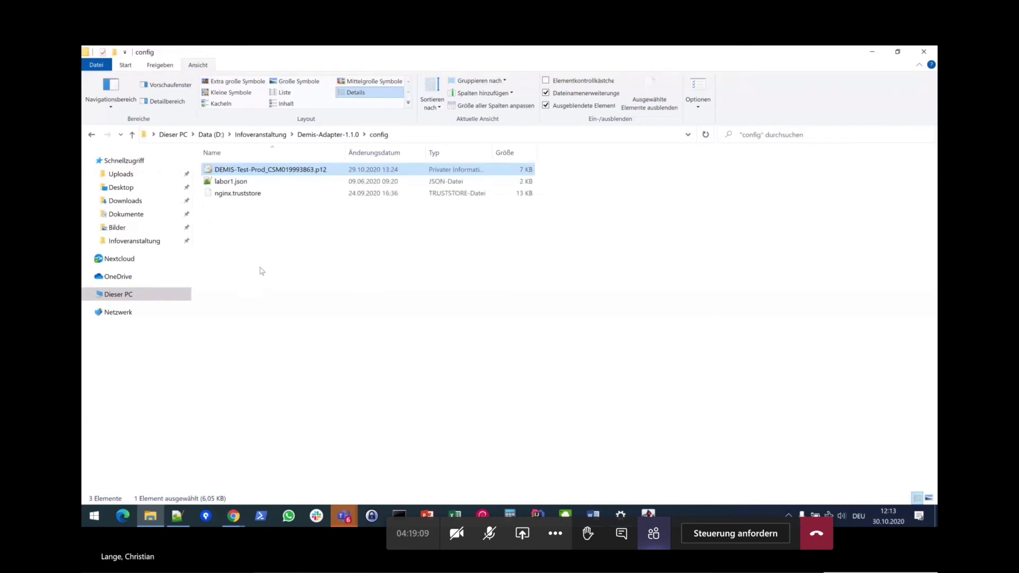
click(269, 272)
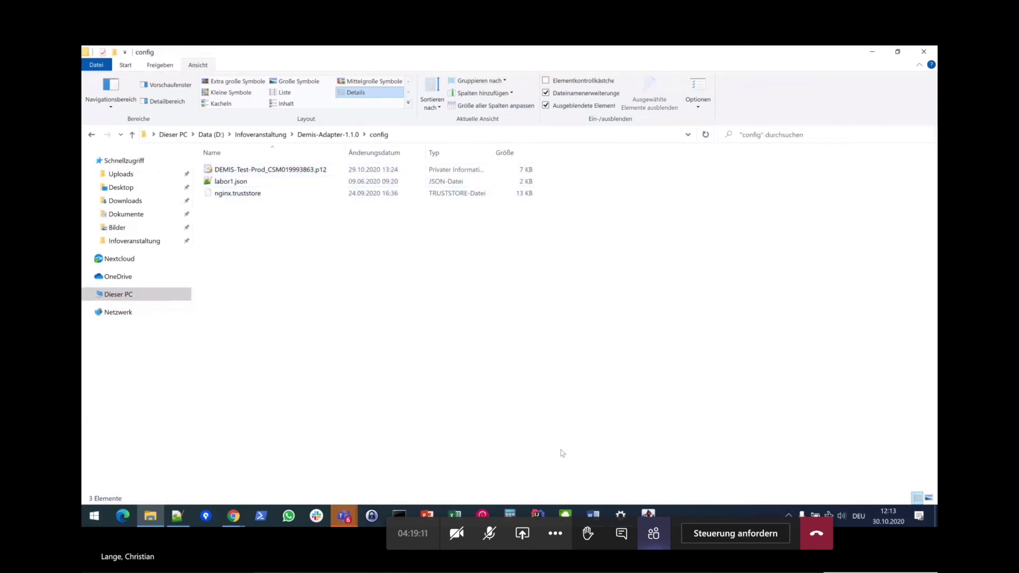
- Switch back to the DEMIS Adapter-Konfigurator and choose the DEMIS-Test-Prod .p12 file from config as labor1.json's keystore
mouse_move(647, 512)
click(690, 474)
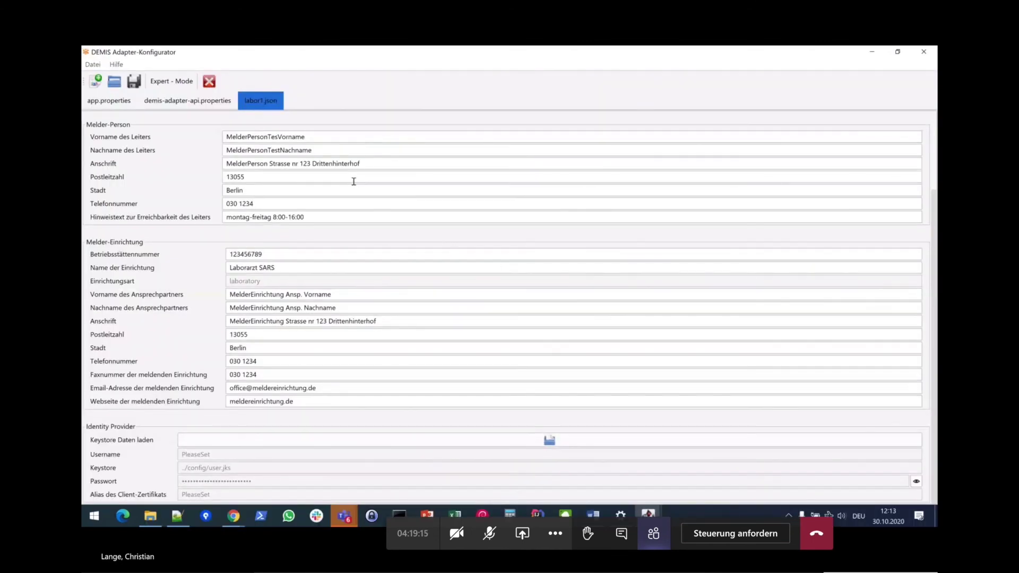
click(557, 444)
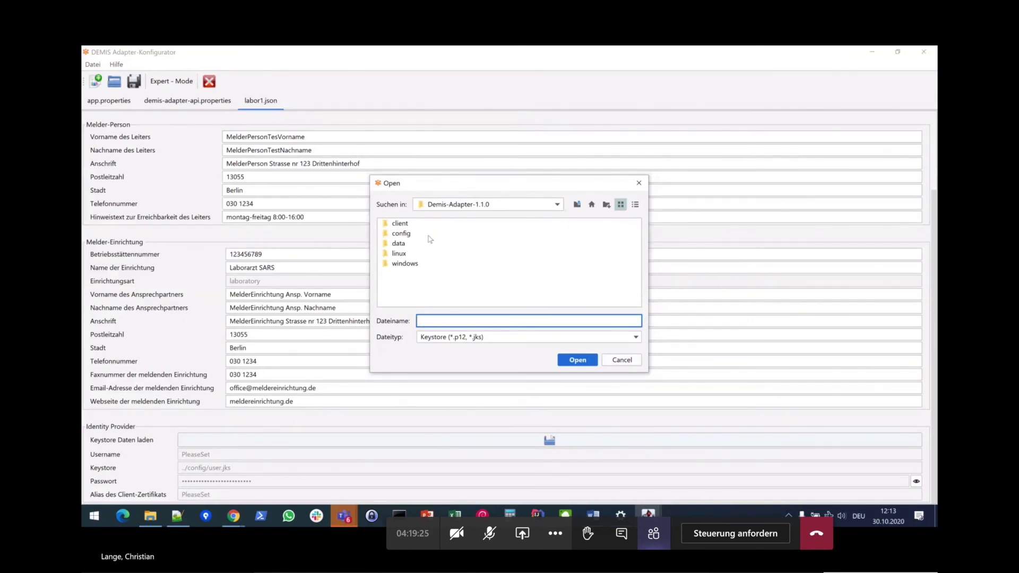
double_click(394, 234)
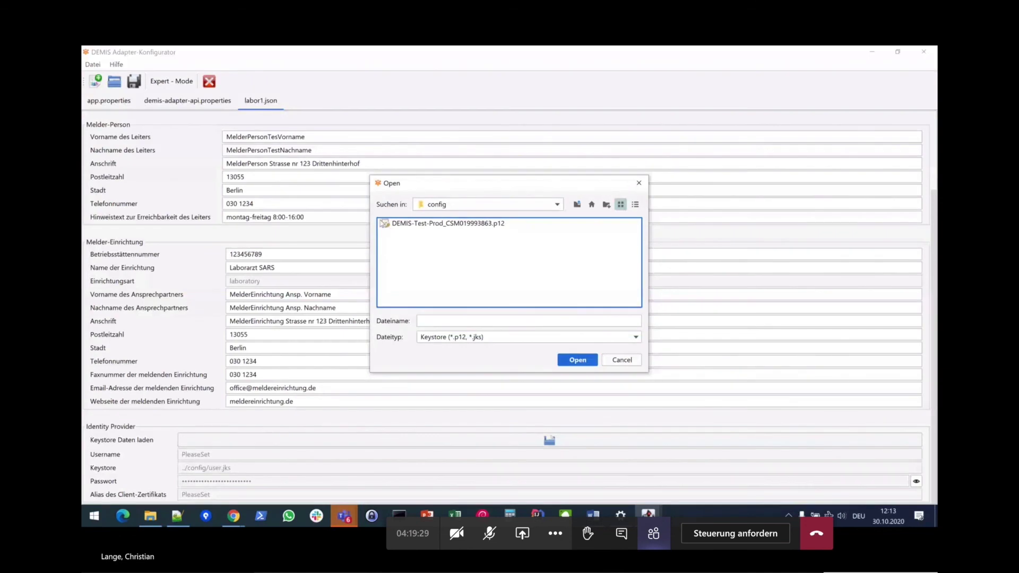
click(384, 225)
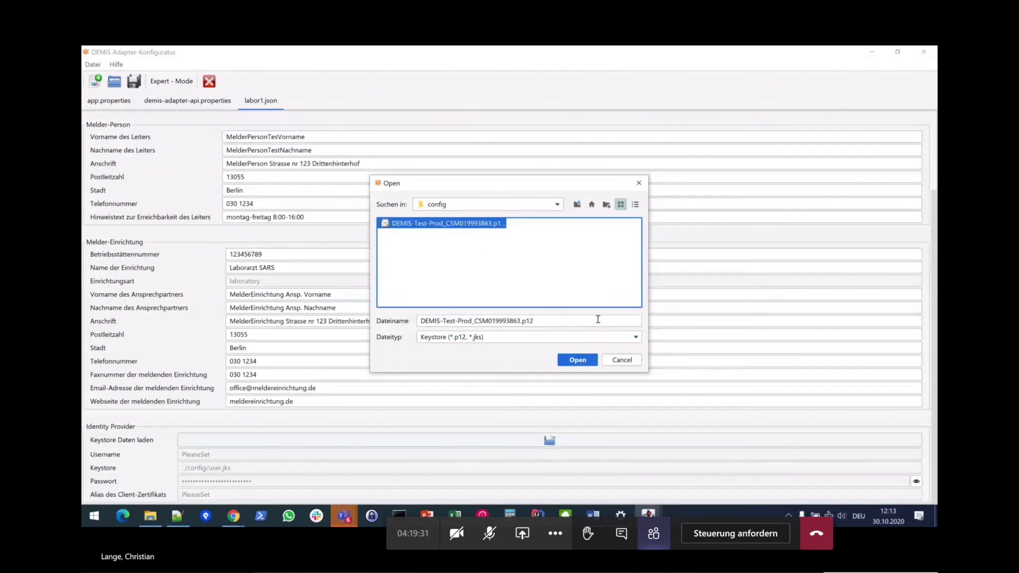
click(577, 360)
- Paste the SMS password for the keystore, confirm it to load the Identity Provider data, and save labor1.json
click(178, 515)
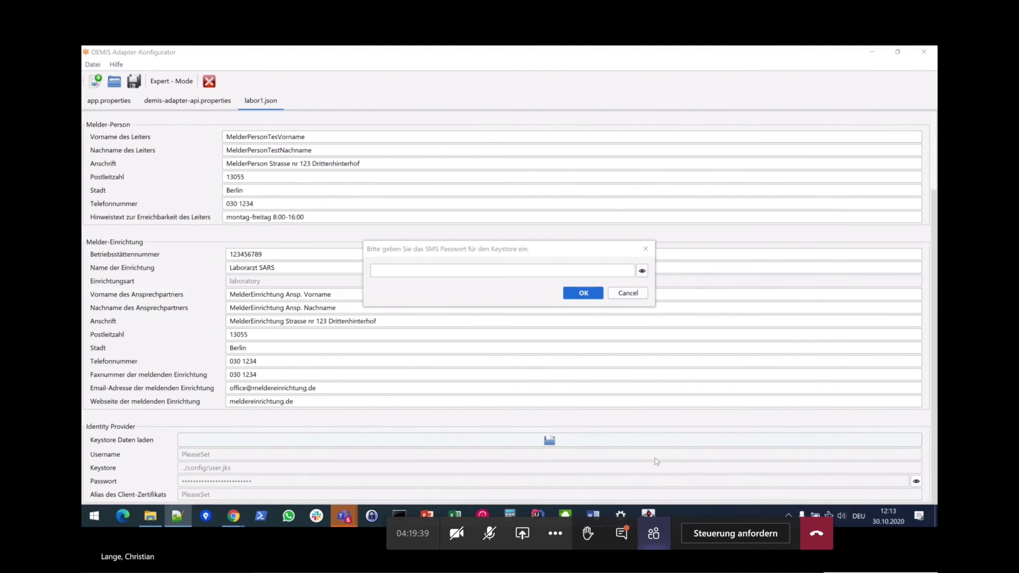
click(597, 270)
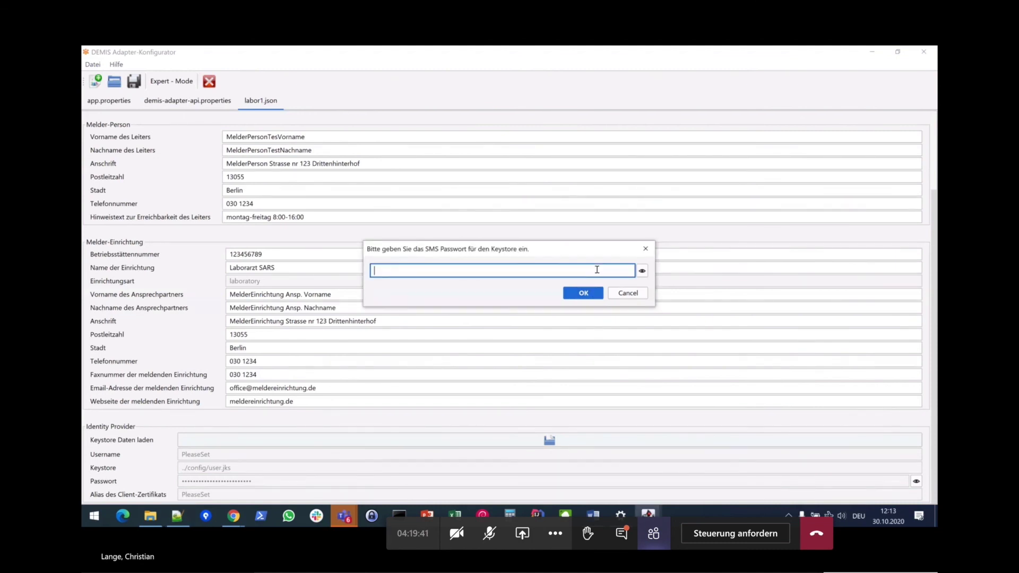
key(ctrl+v)
click(642, 271)
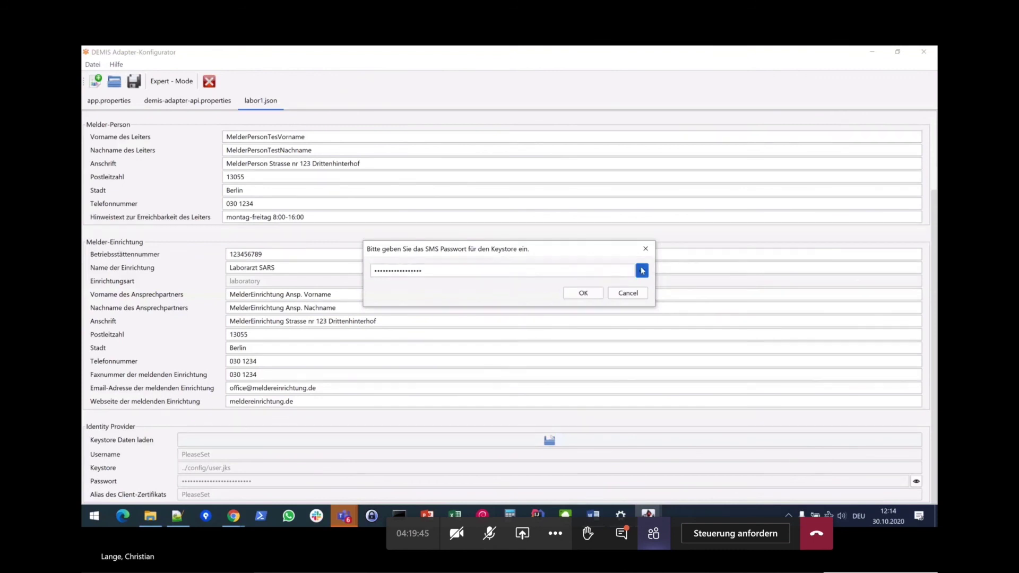
click(642, 271)
click(583, 294)
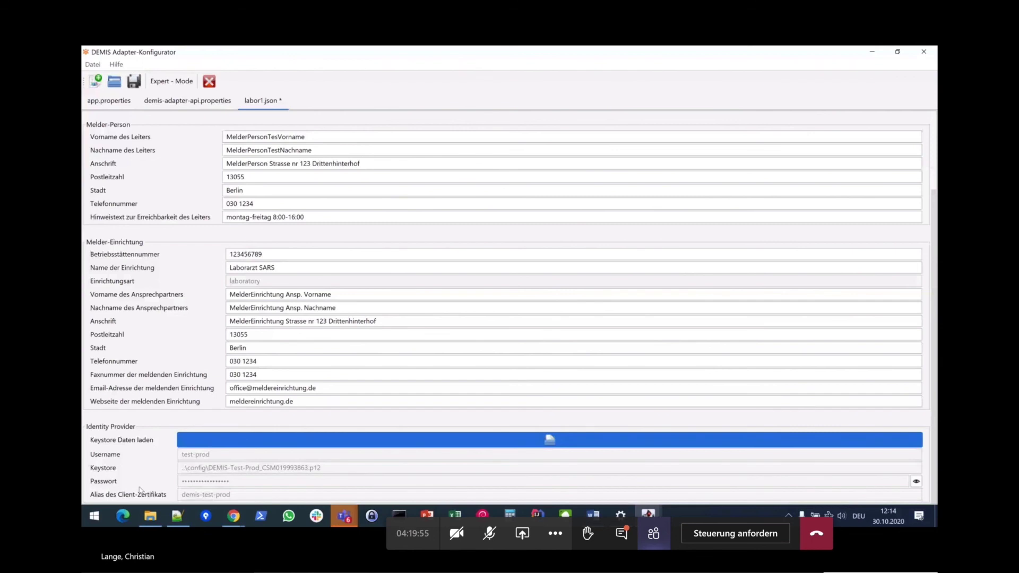
mouse_move(141, 491)
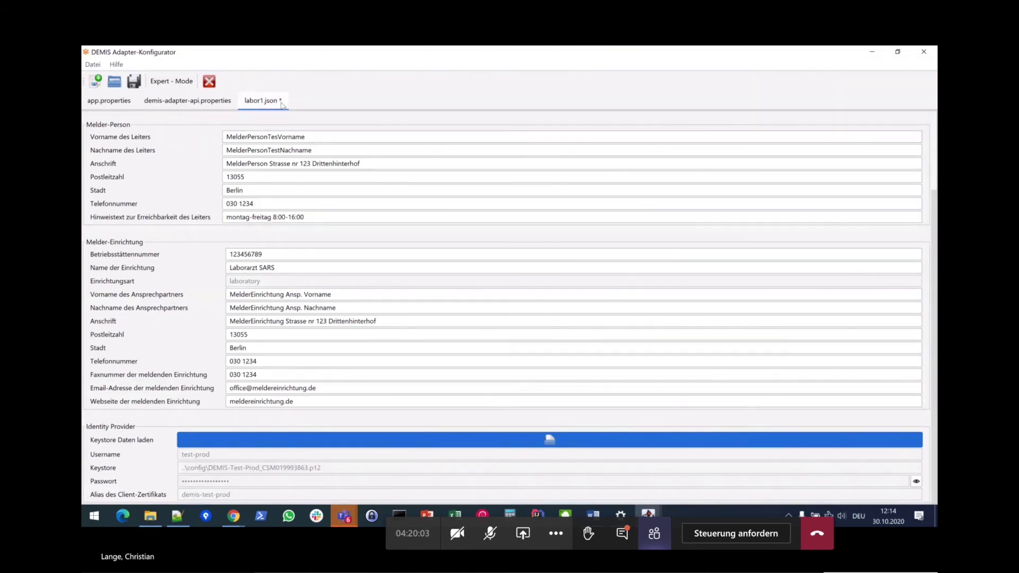
click(134, 82)
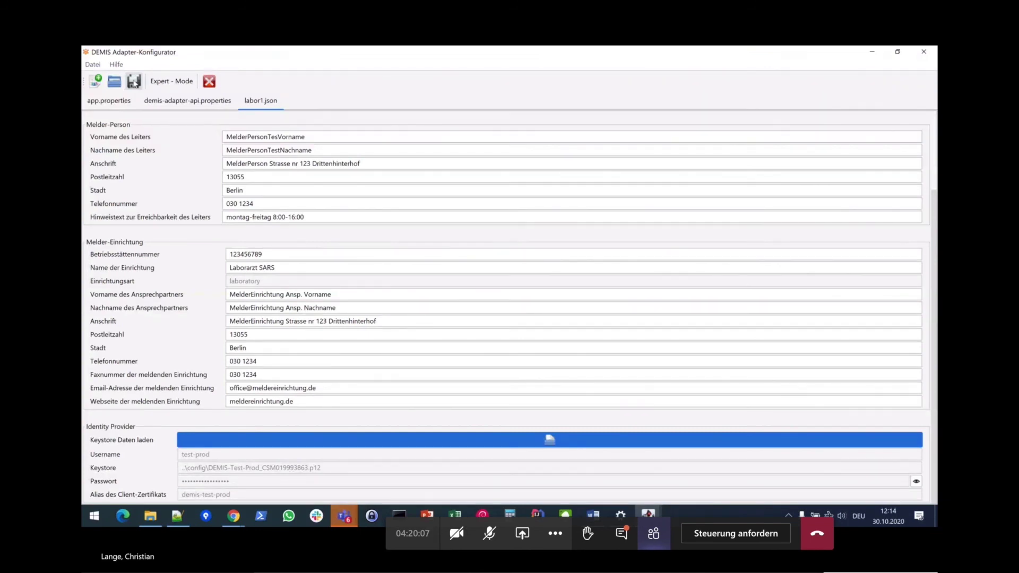
- Create a new laboratory configuration named labor2.json in the config folder
scroll(198, 286, up, 3)
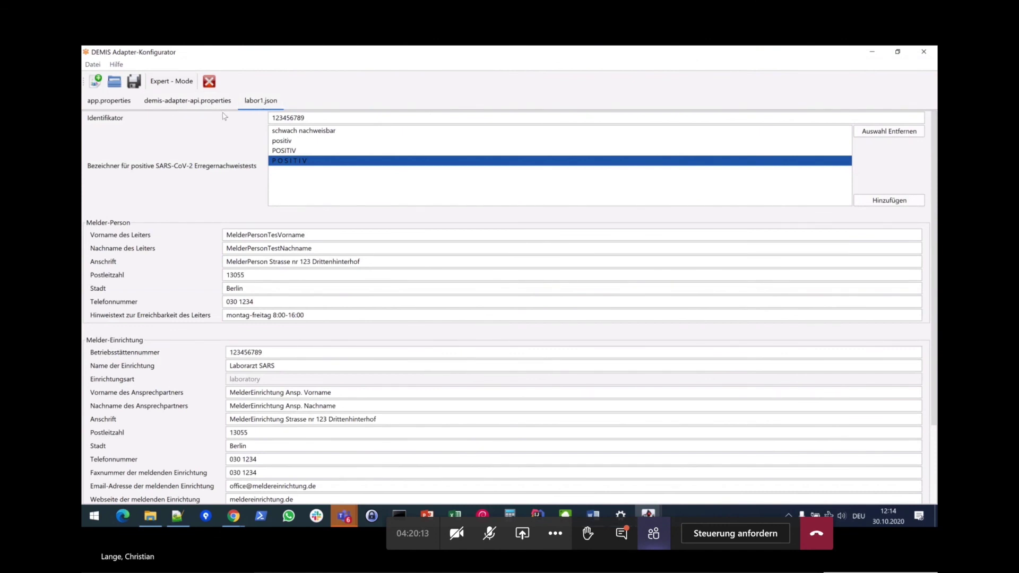
click(95, 82)
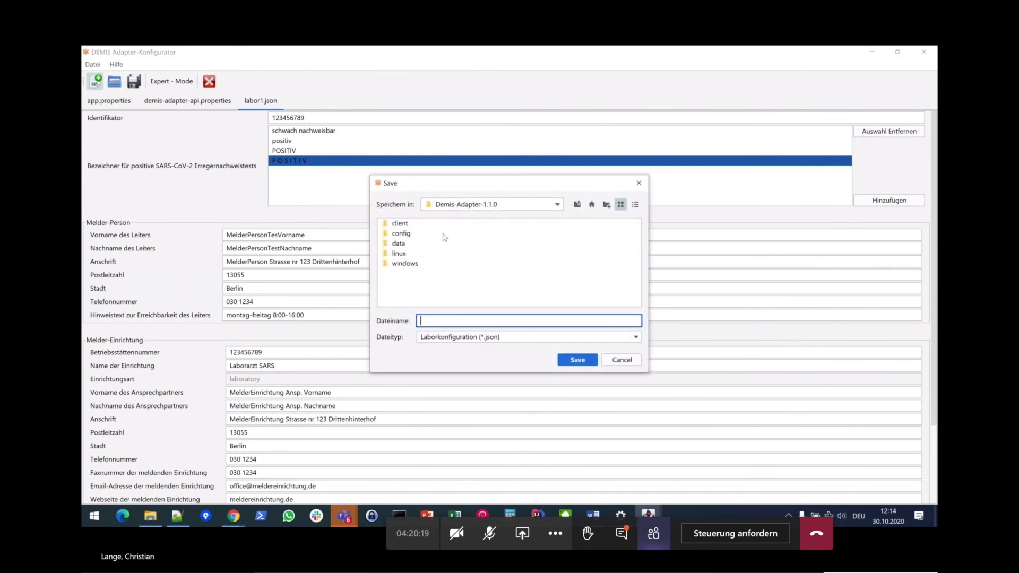
double_click(386, 236)
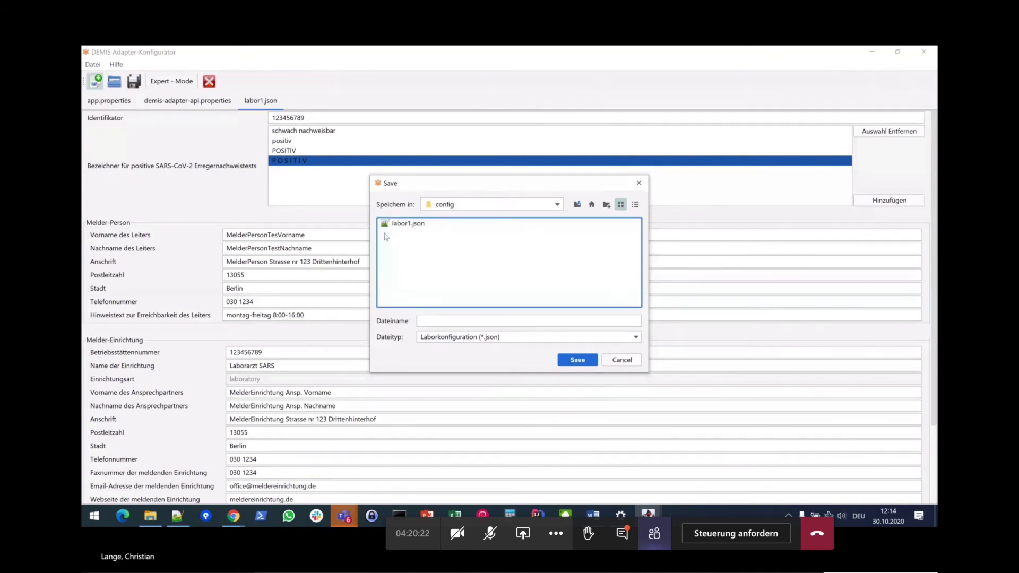
click(412, 226)
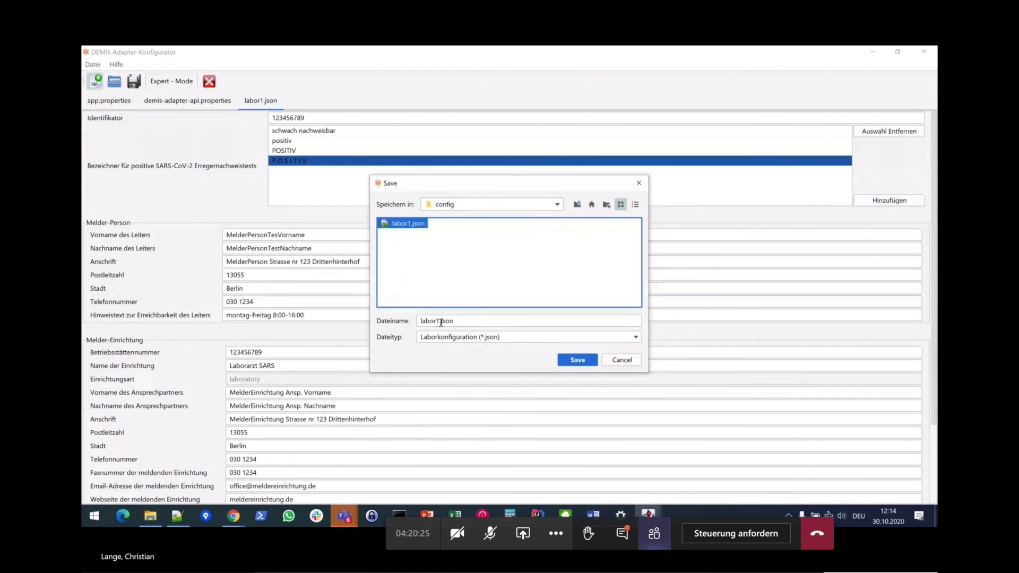
click(439, 322)
key(BackSpace)
text(2)
click(577, 359)
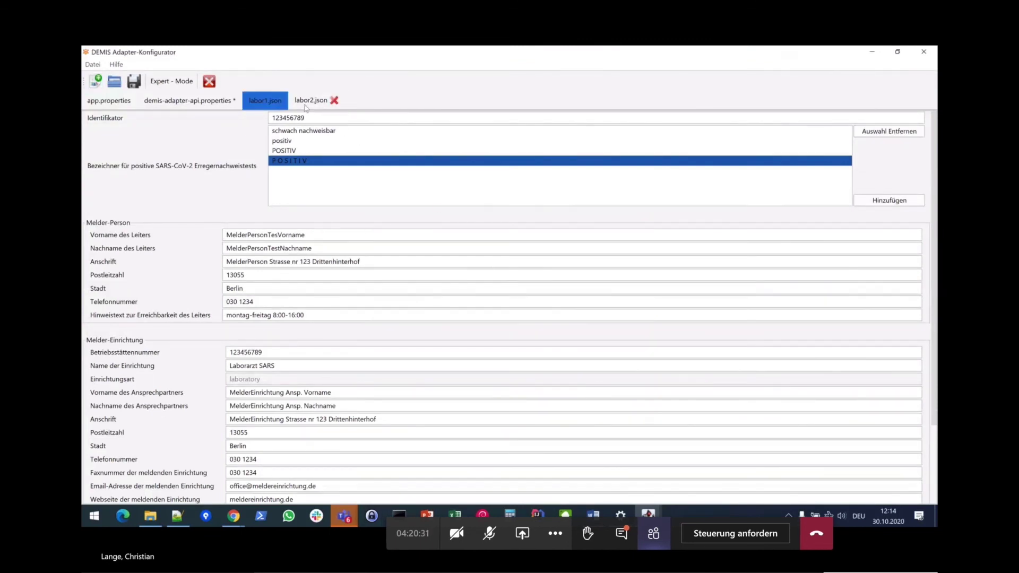
- Check the new labor2.json and its path entry in demis-adapter-api.properties, and save the configuration
click(308, 104)
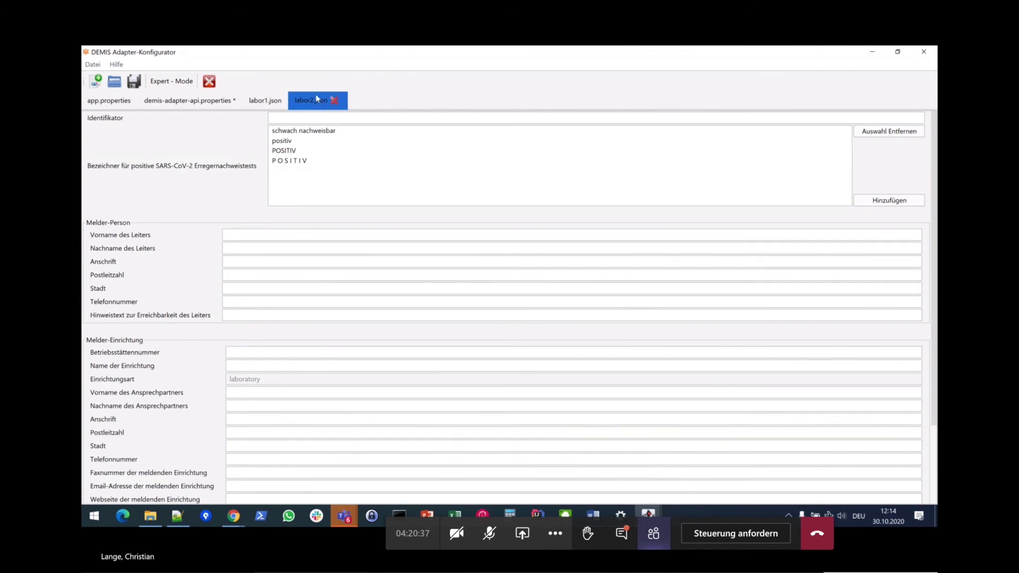
click(177, 106)
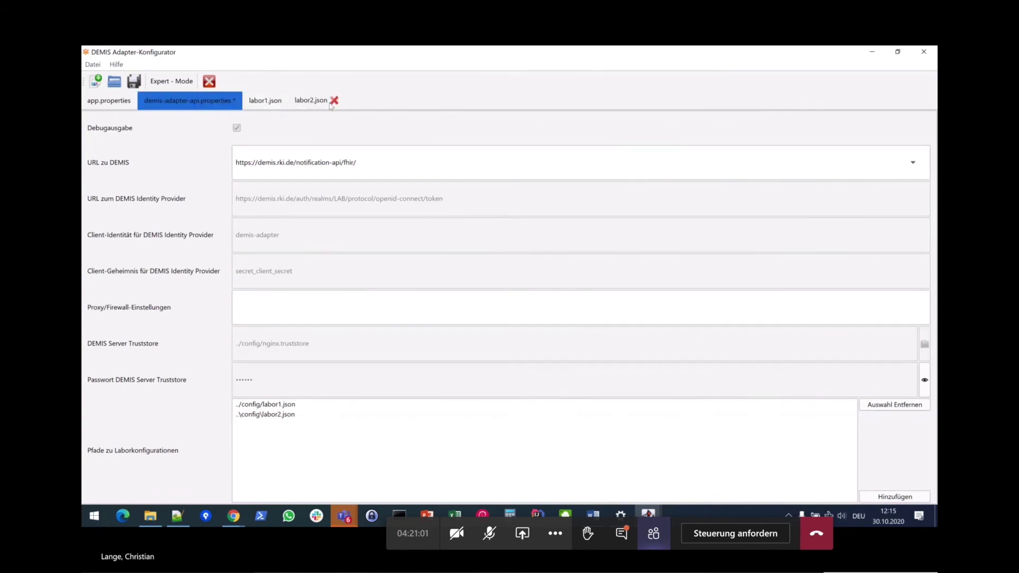
click(114, 83)
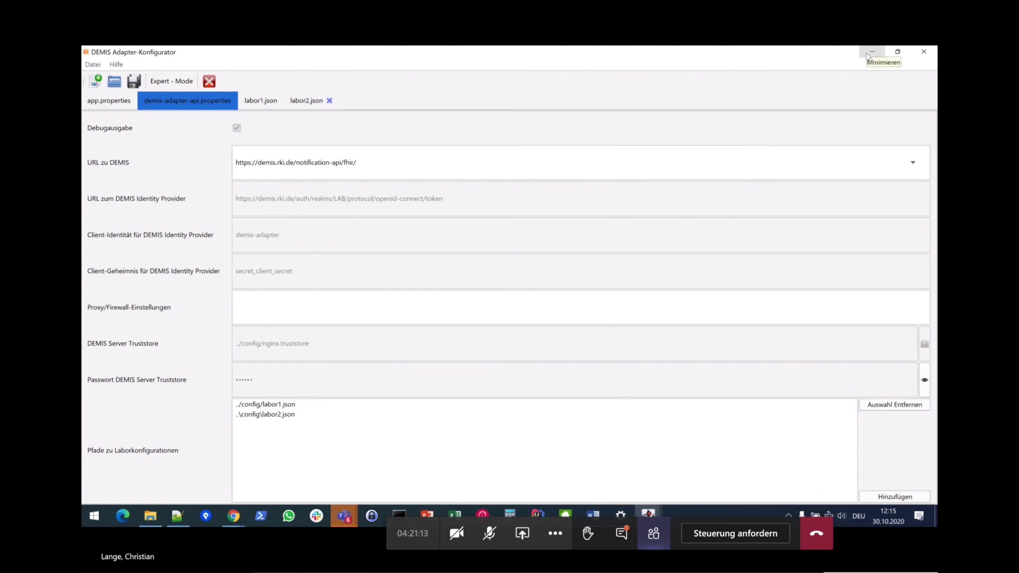
- Check the config folder and the Demis-Adapter-1.1.0 main folder in File Explorer, and return to the configurator
click(155, 517)
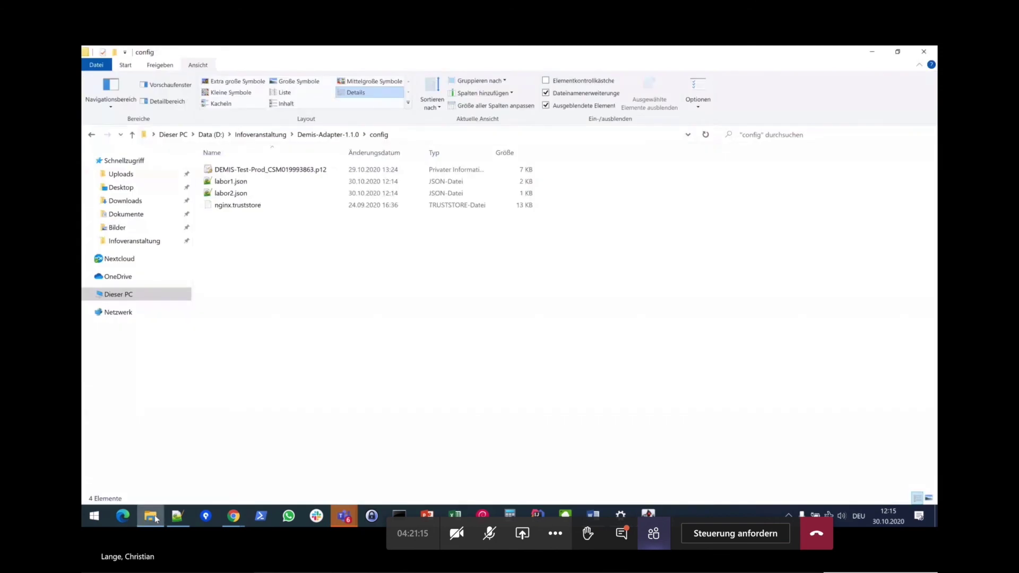
click(327, 134)
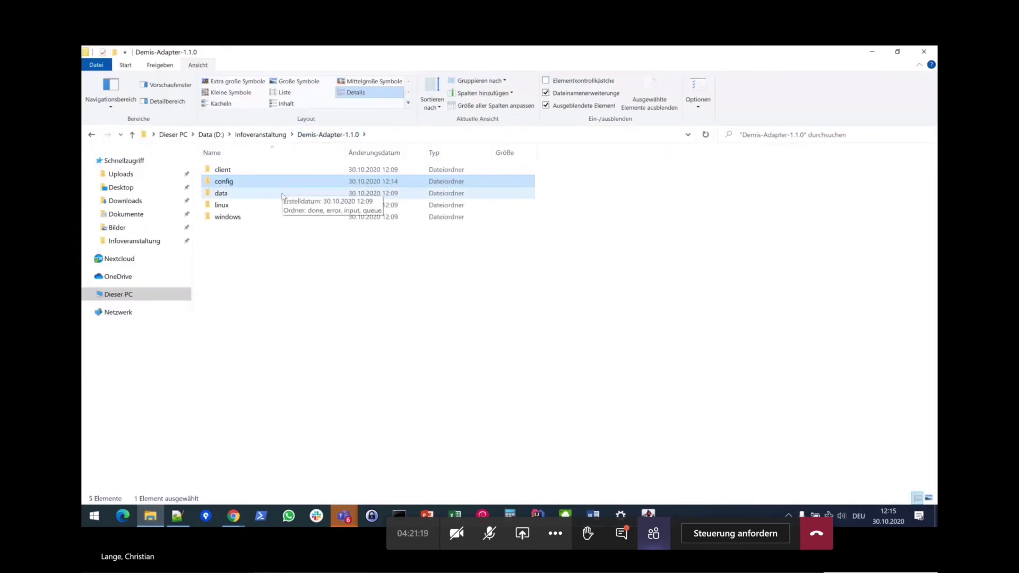
click(878, 54)
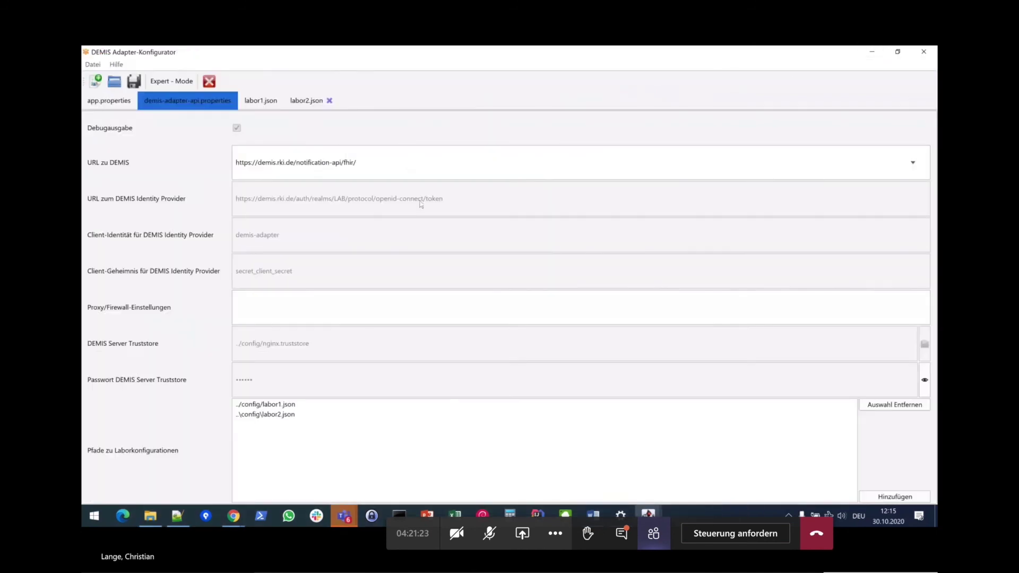